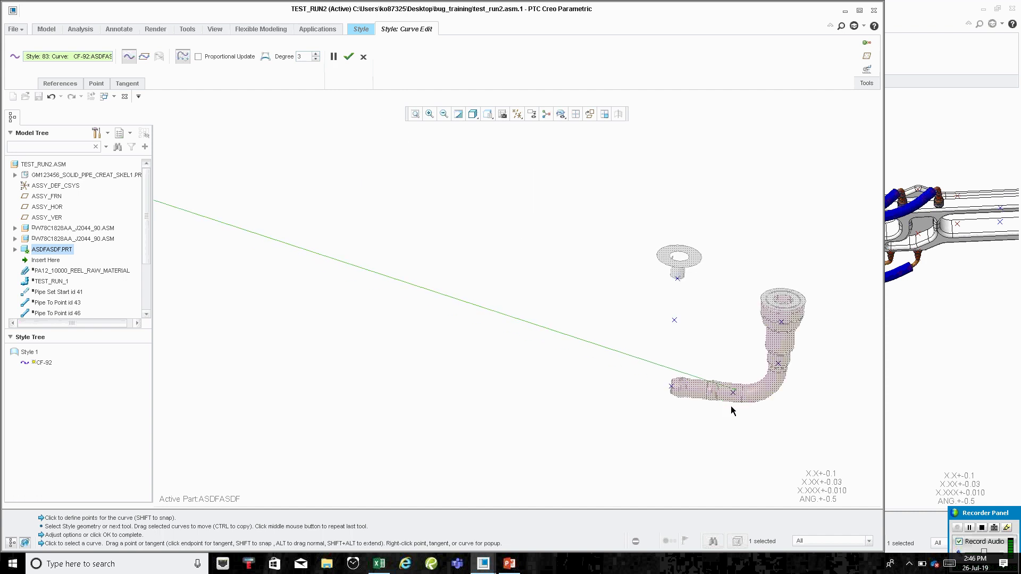
scroll(730, 407, down, 2)
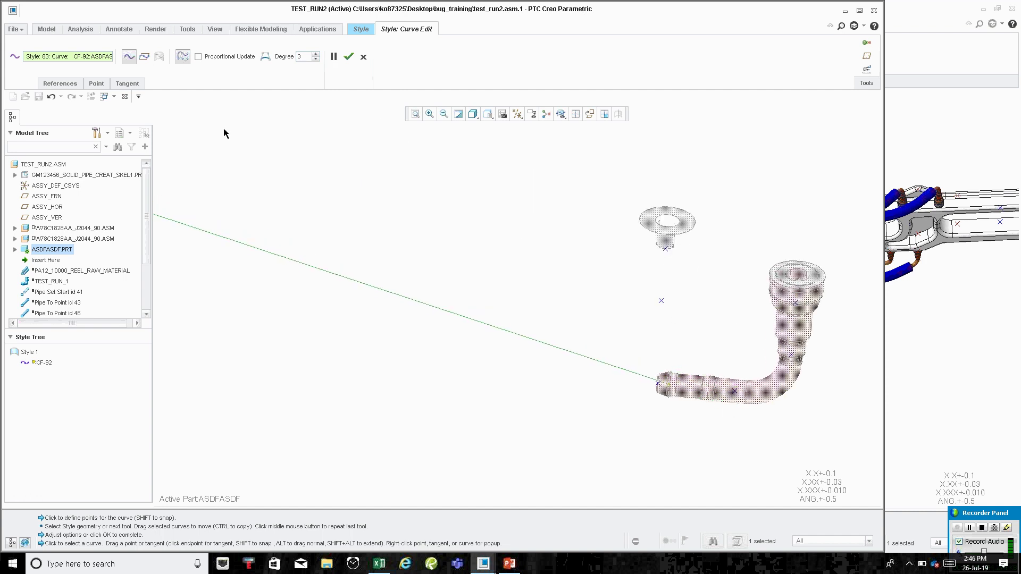
Accept the edits to curve CF-92 and finish the Style feature so ASDFASDF regenerates
scroll(780, 346, up, 1)
scroll(780, 348, up, 1)
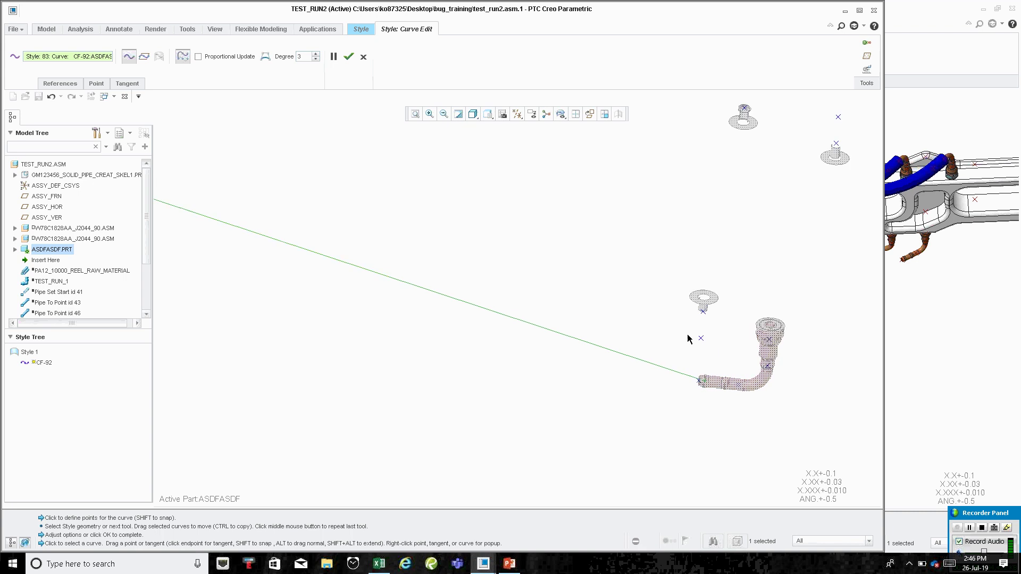
click(348, 56)
scroll(496, 323, up, 2)
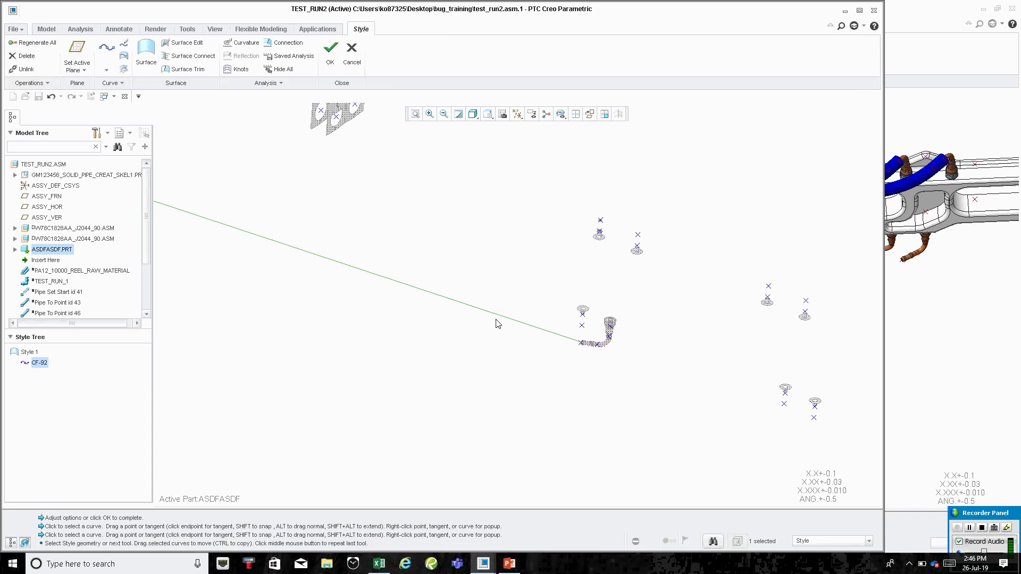
scroll(658, 309, down, 3)
scroll(658, 309, up, 2)
click(330, 52)
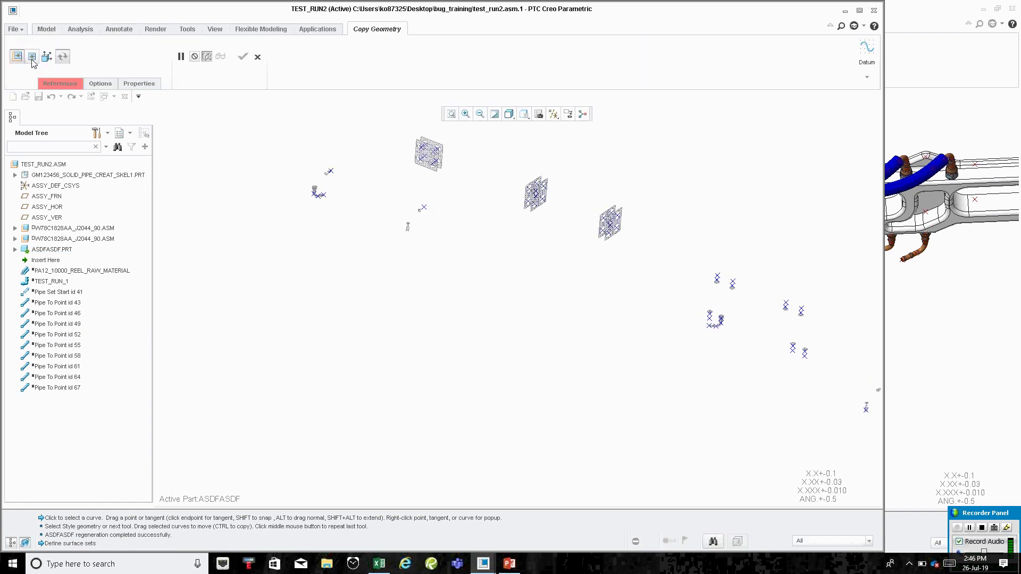
Set the Search Tool to find Points named HOSE* in TEST_RUN2.ASM and its submodels
click(77, 87)
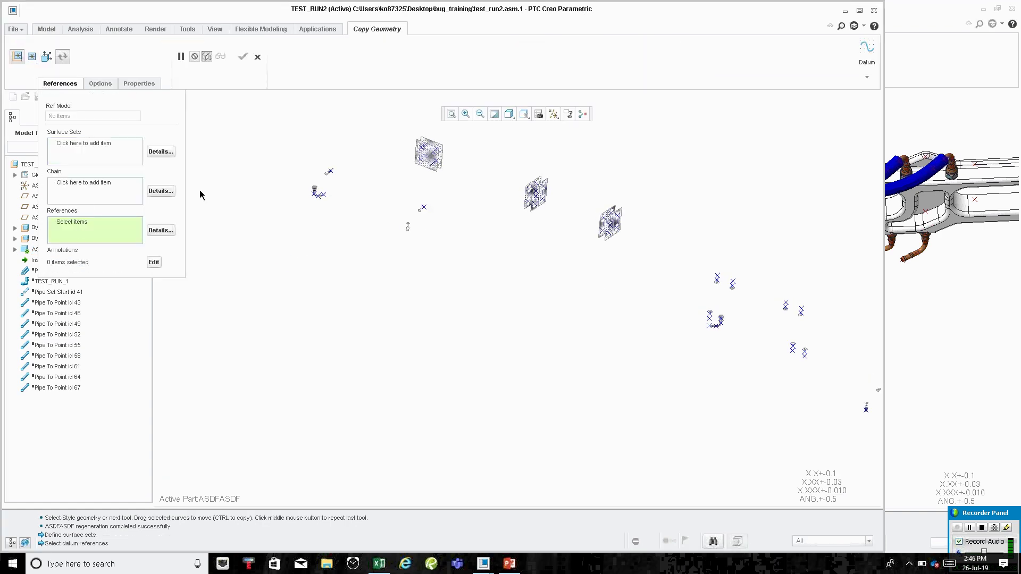
key(ctrl+f)
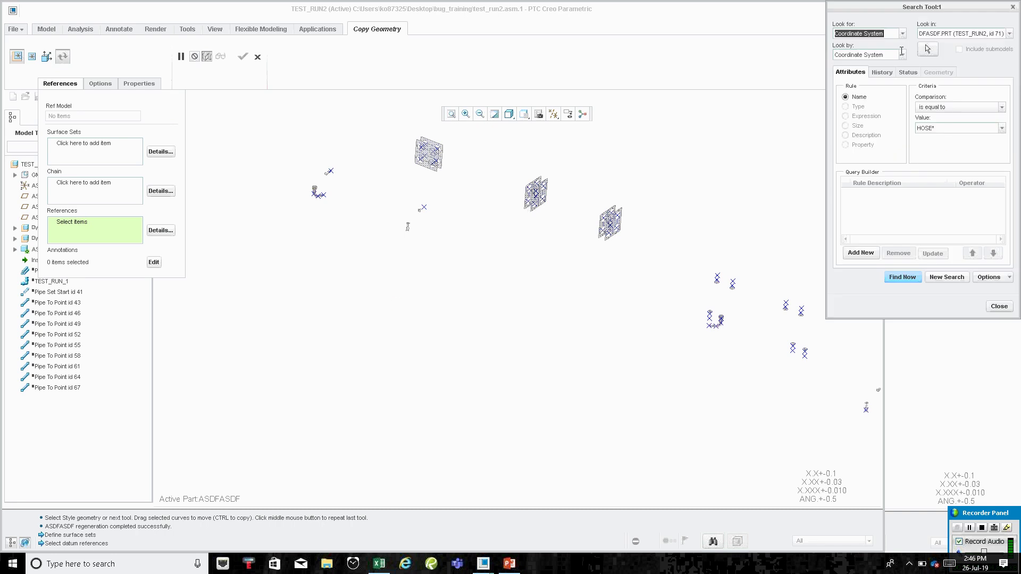
click(902, 33)
text(Poin)
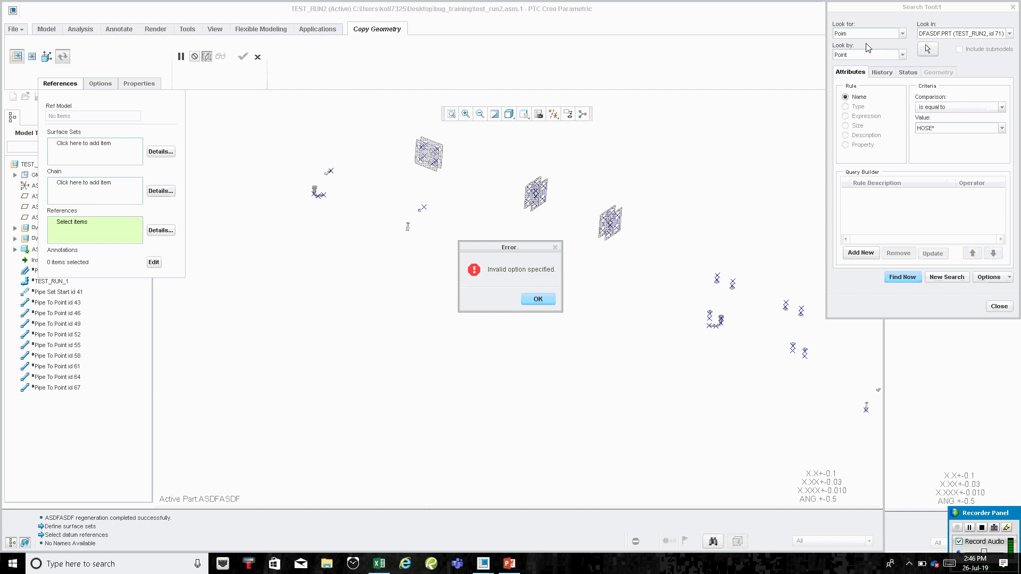
key(Return)
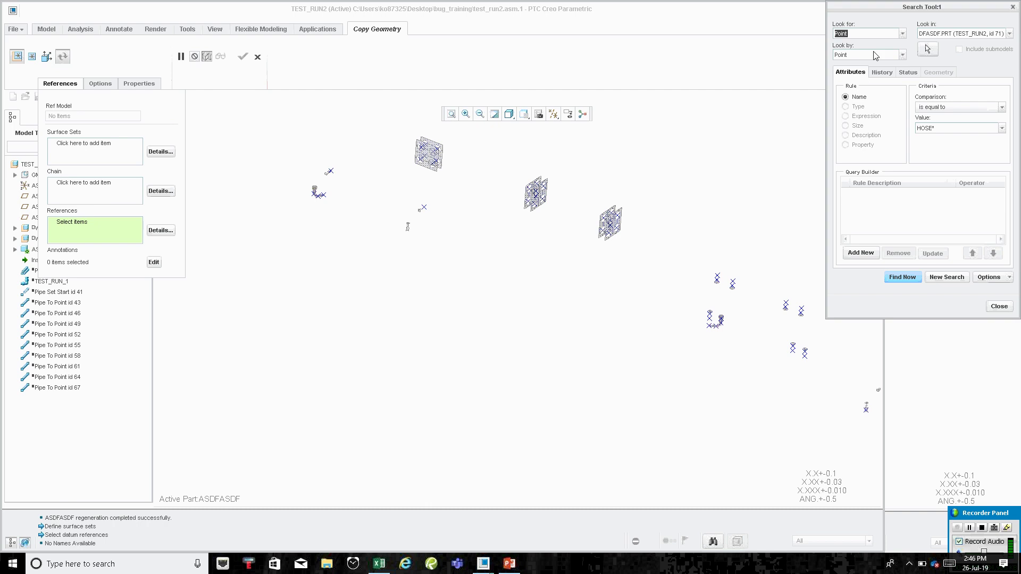
key(Tab)
click(1010, 34)
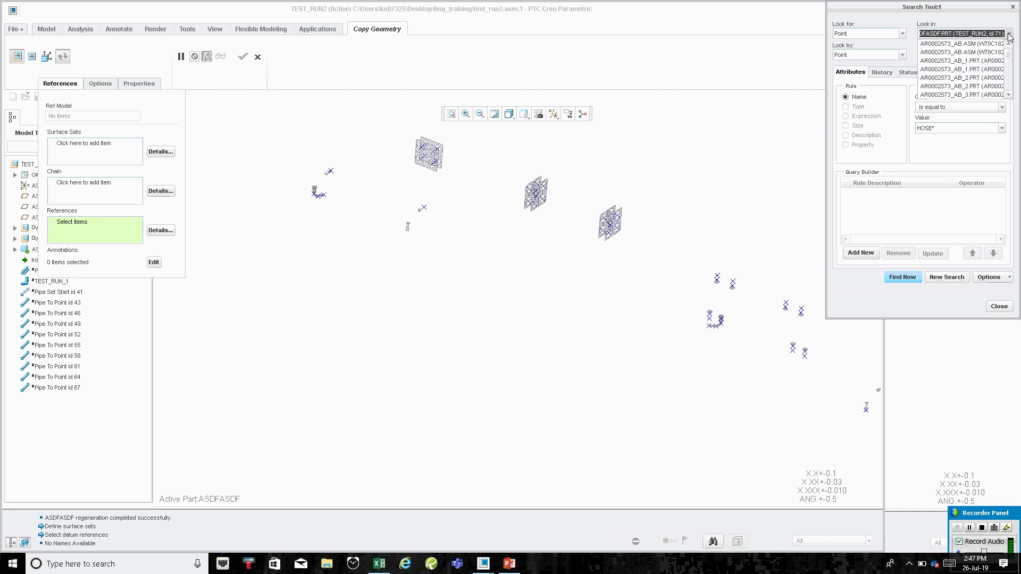
click(934, 52)
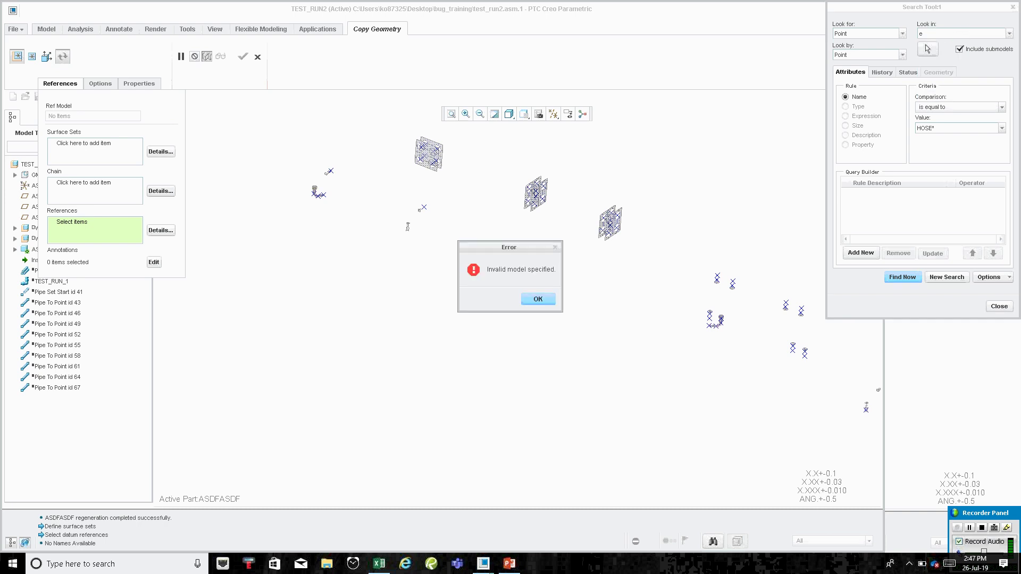
key(Return)
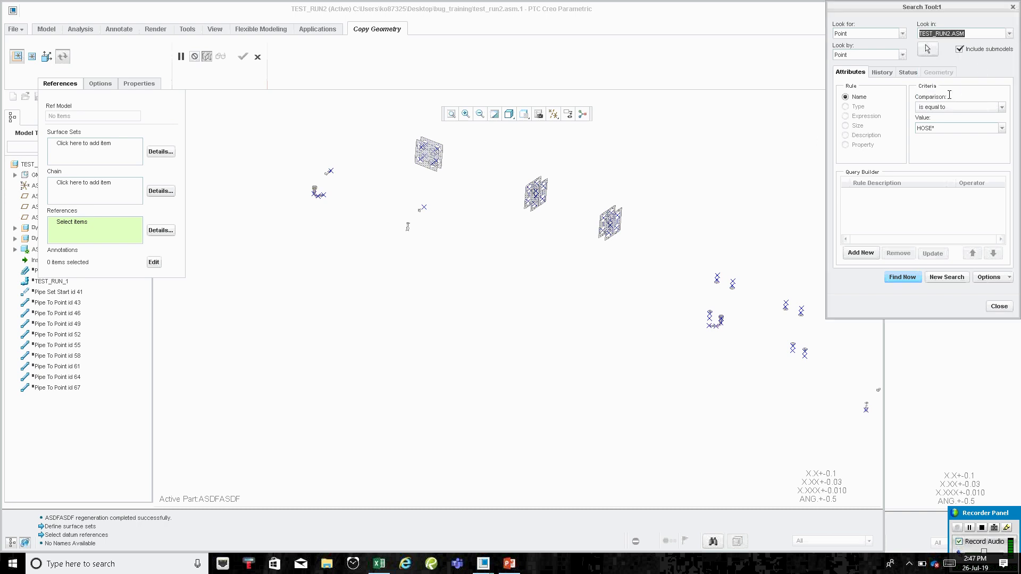
Find the 68 HOSE_ALIGN points and add them all to the Copy Geometry references
click(894, 275)
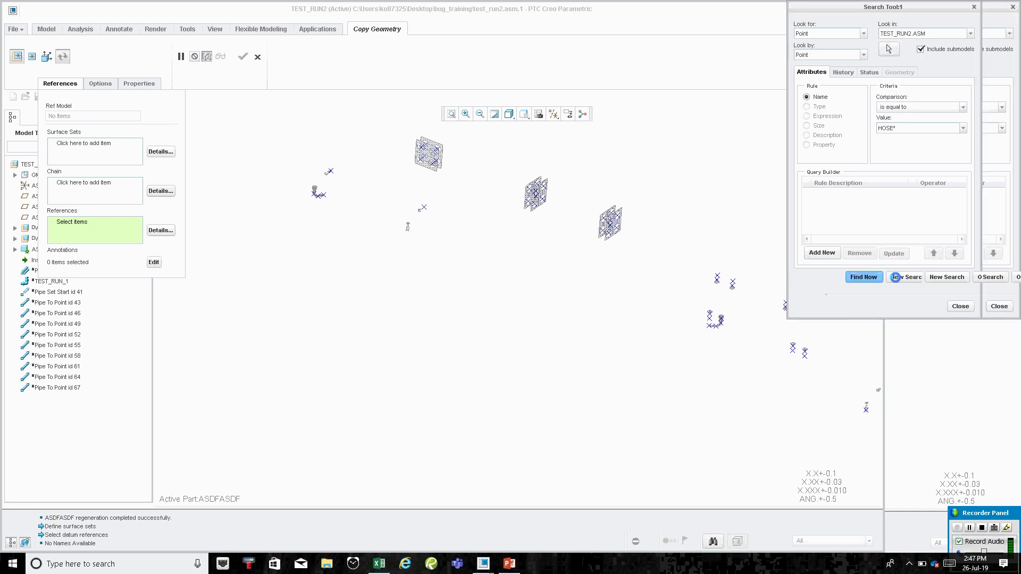
click(833, 322)
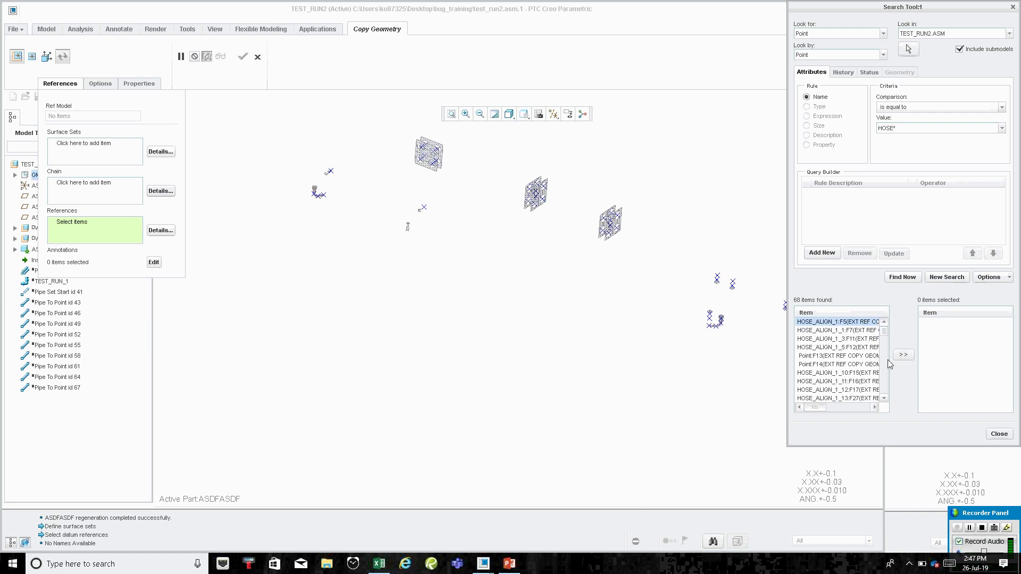
drag(885, 333, 883, 392)
shift+click(837, 399)
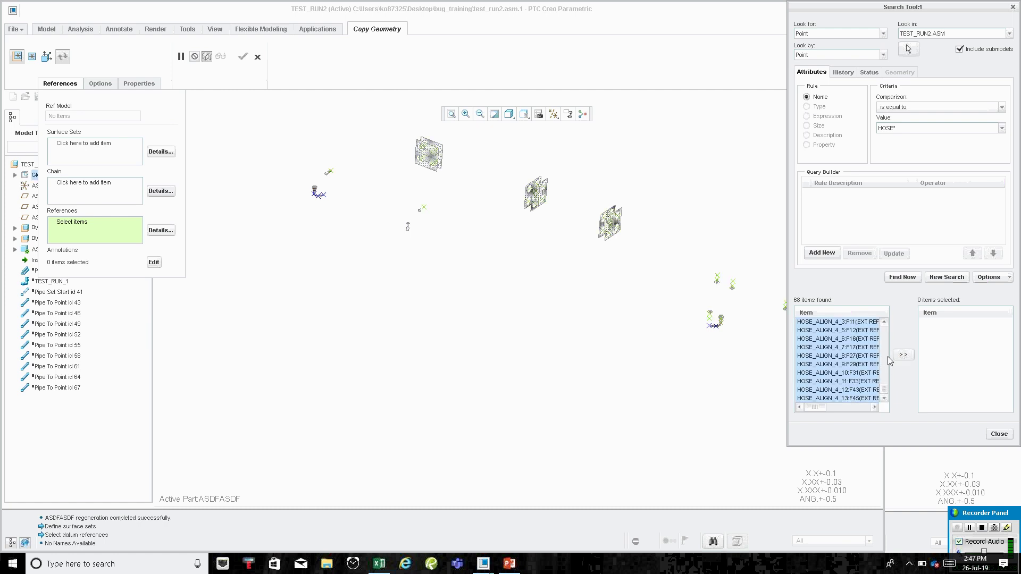
click(902, 355)
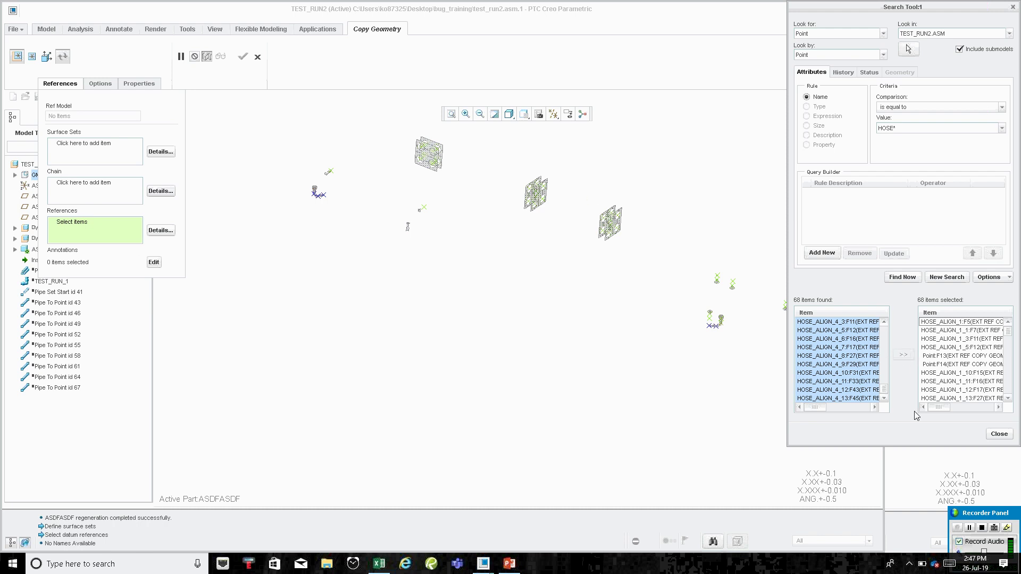
click(1004, 435)
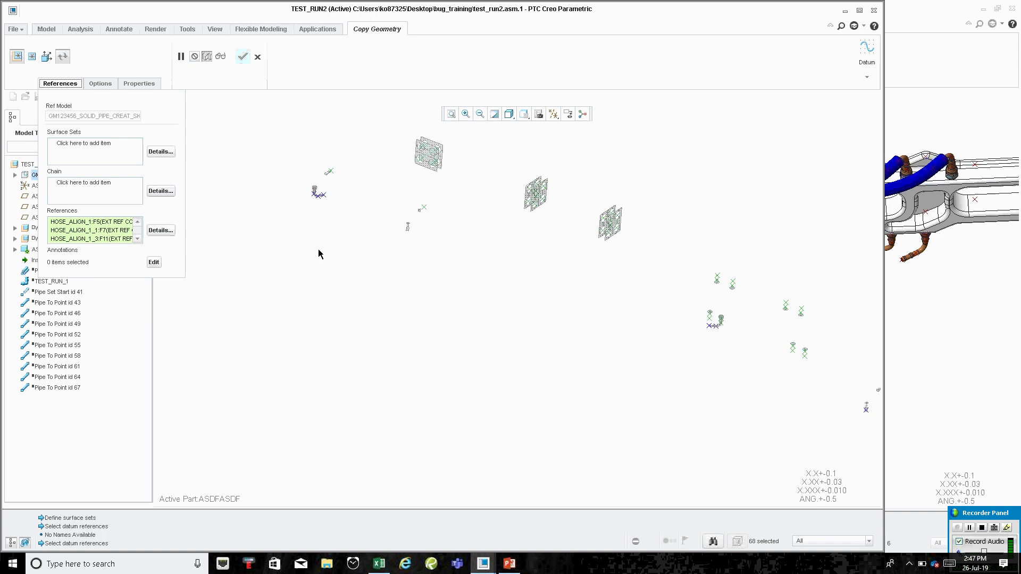
Complete the Copy Geometry feature and select the green hose curve at the pipe end
middle_click(586, 284)
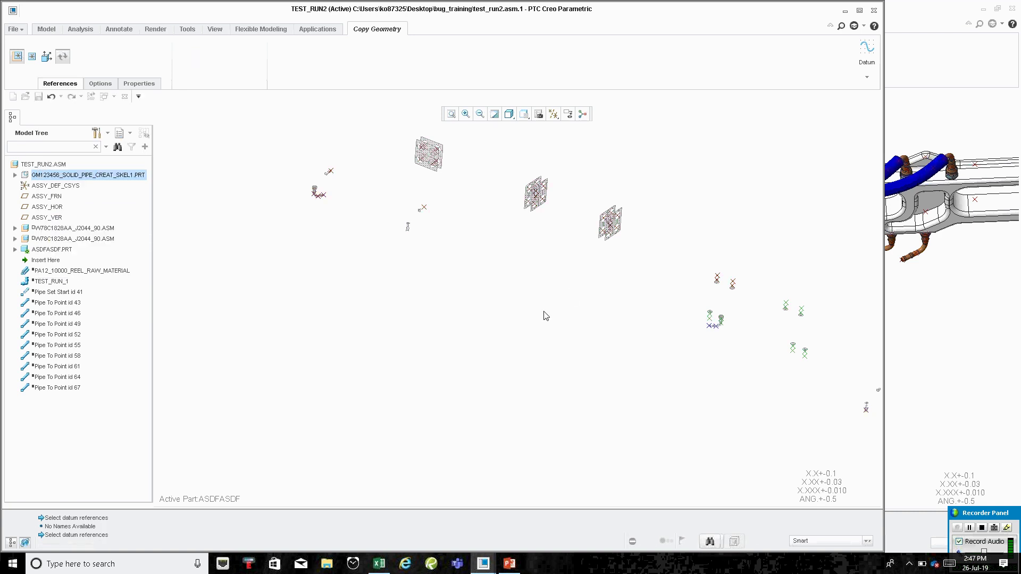
scroll(709, 299, up, 3)
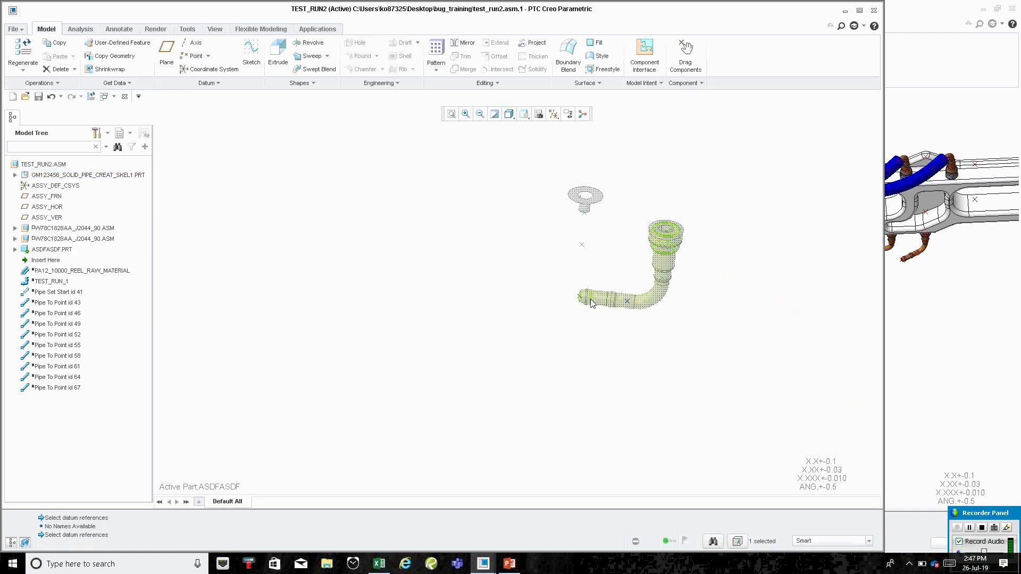
scroll(497, 324, down, 3)
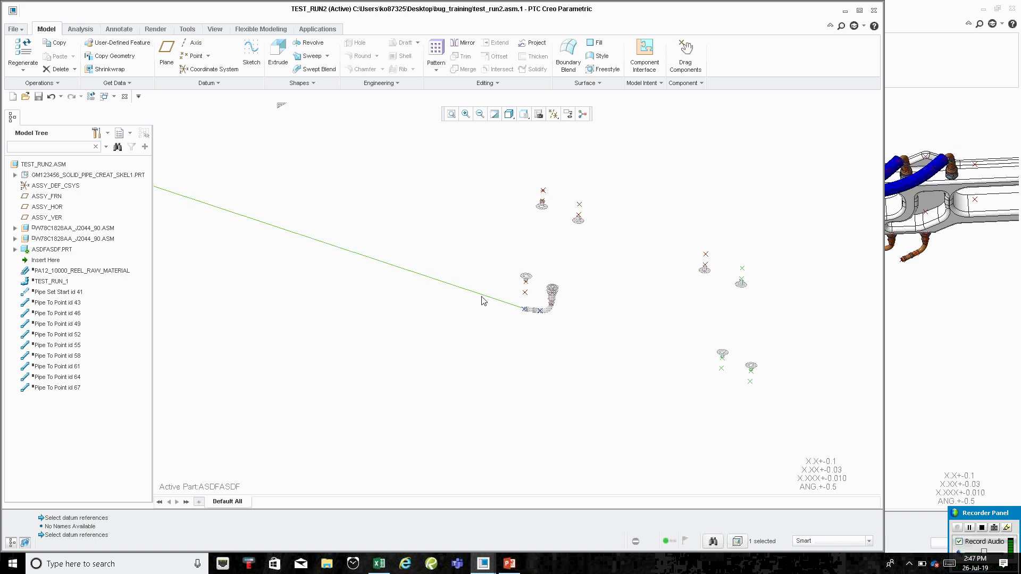
scroll(527, 312, up, 2)
scroll(526, 312, up, 3)
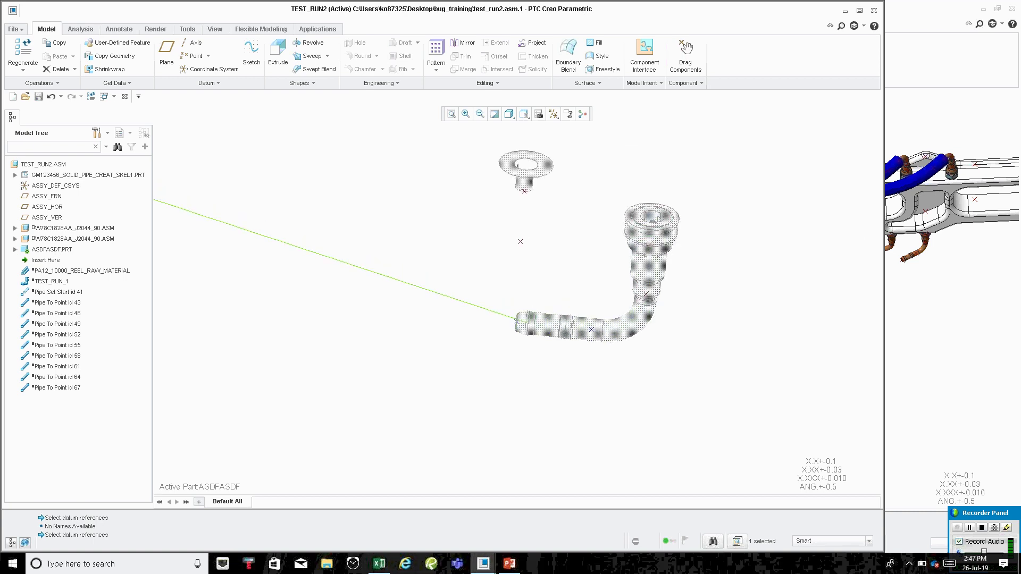
click(526, 318)
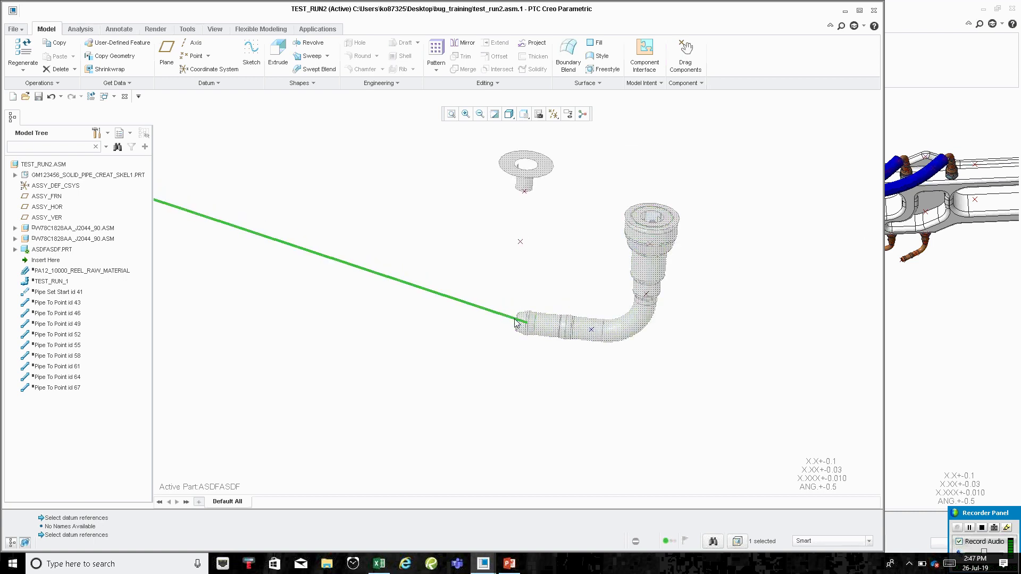
Move Copy Geometry id 100 above Style 1 in the Model Tree and edit Style 1's definition
click(60, 250)
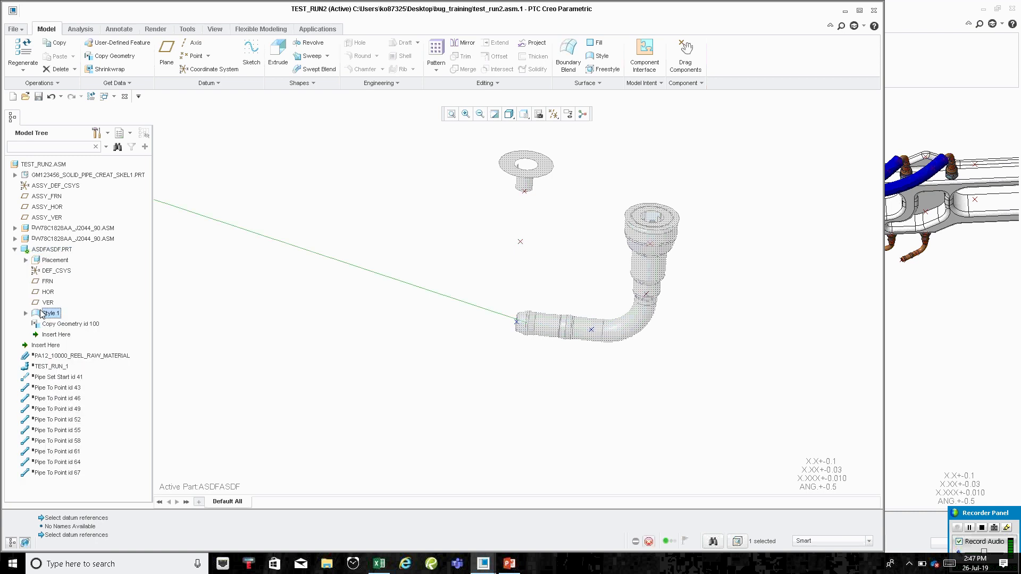
drag(49, 325, 45, 314)
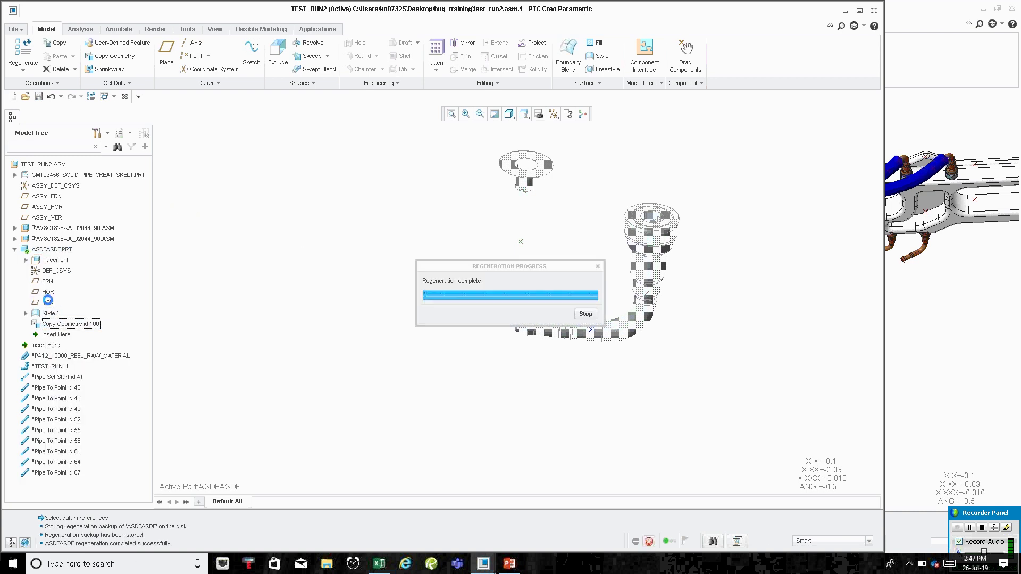
right_click(56, 325)
click(76, 336)
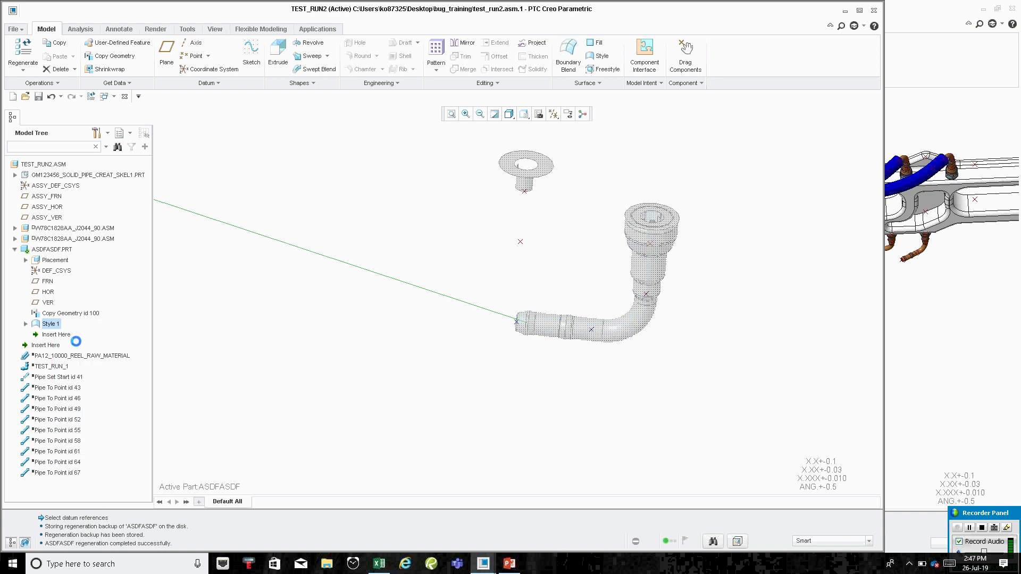
Drag curve CF-92's endpoint onto the upper fitting and point its end tangent straight down
click(526, 335)
drag(527, 334, 527, 196)
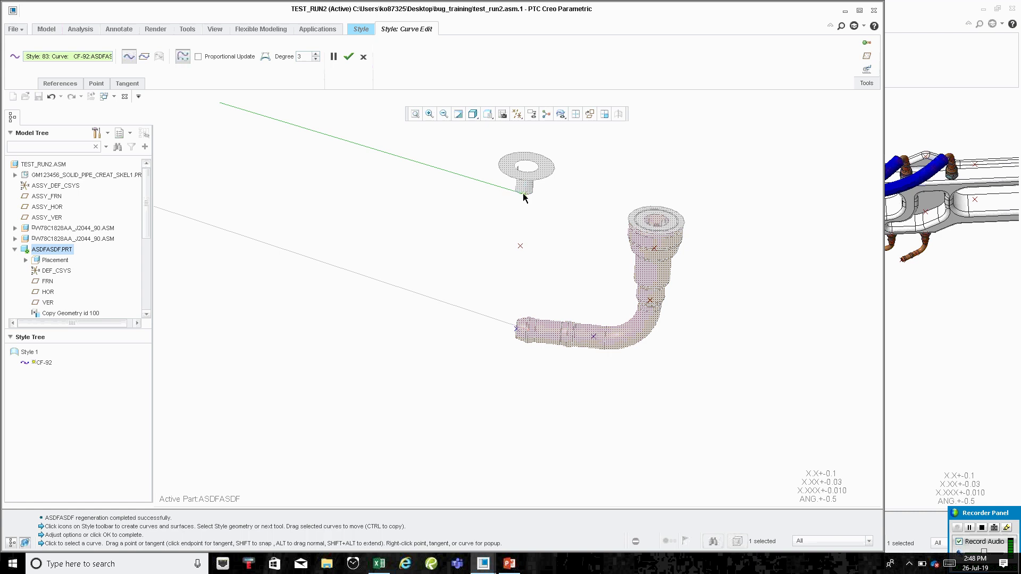
scroll(530, 203, down, 5)
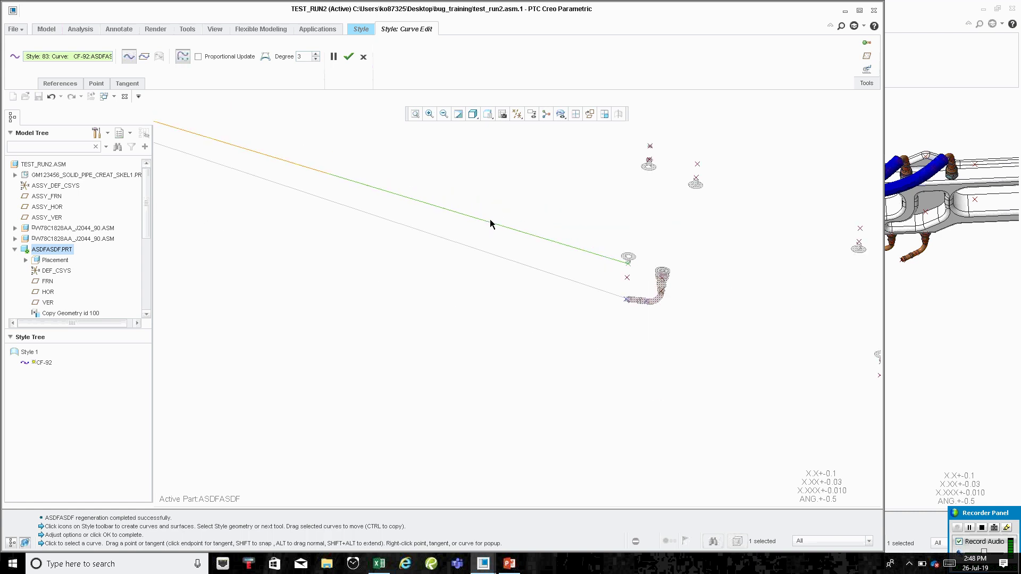
scroll(627, 278, up, 3)
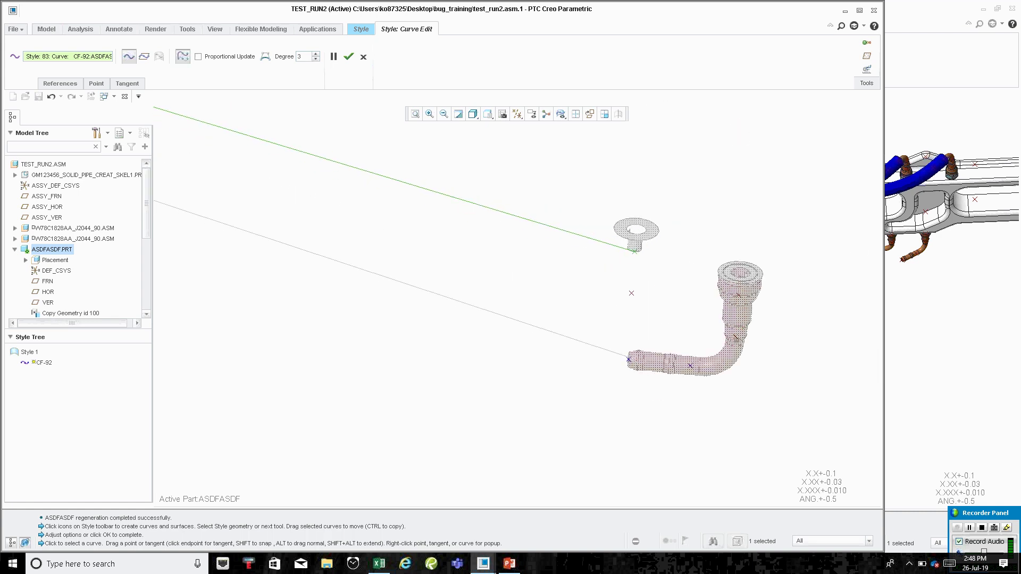
scroll(519, 195, down, 3)
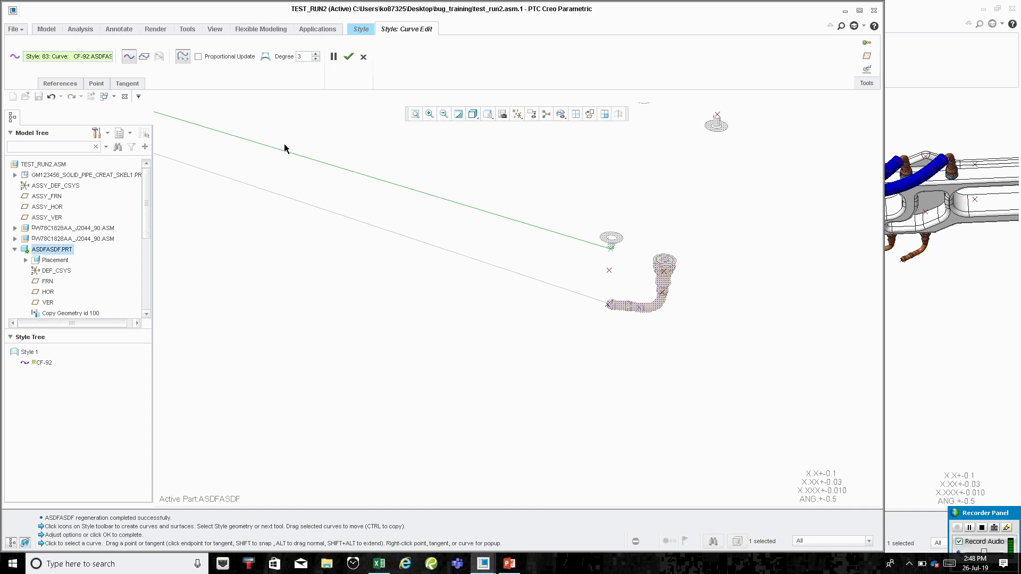
drag(285, 152, 673, 410)
scroll(601, 224, up, 3)
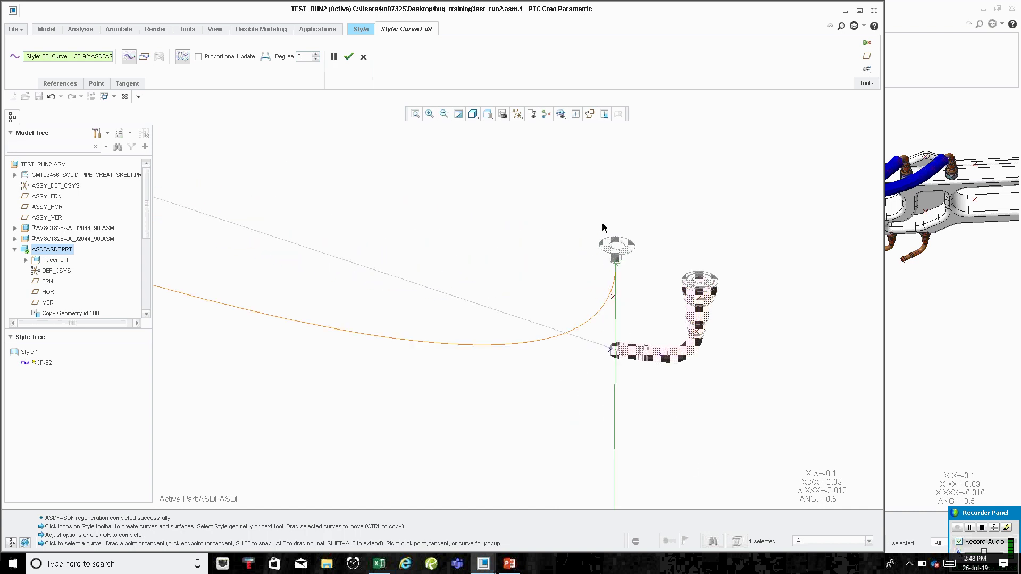
Constrain CF-92's end tangent as Normal and swing it down-left to deepen the hose sag
right_click(615, 343)
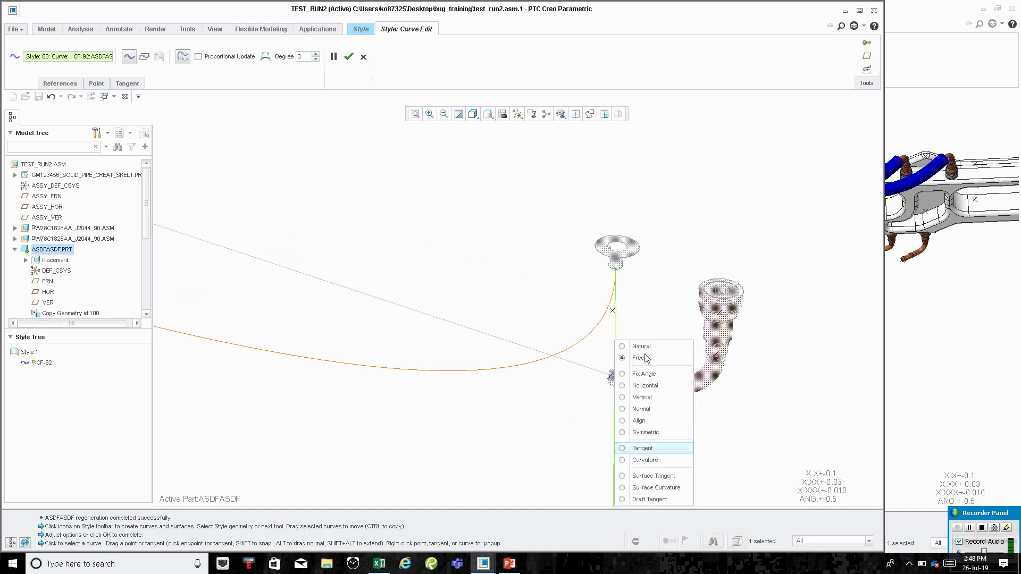
click(656, 408)
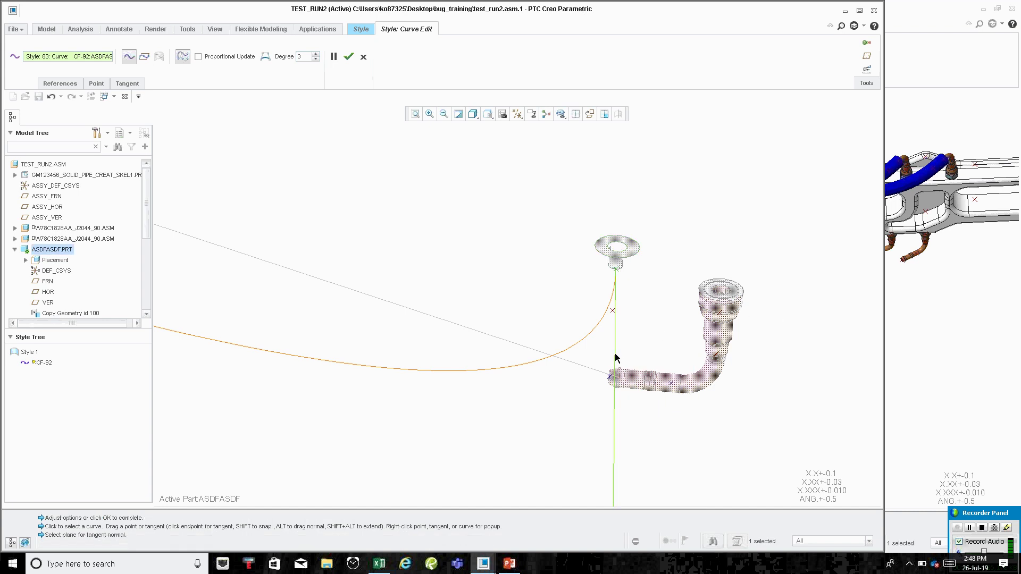
drag(616, 358, 606, 499)
scroll(613, 277, up, 3)
drag(612, 278, 595, 383)
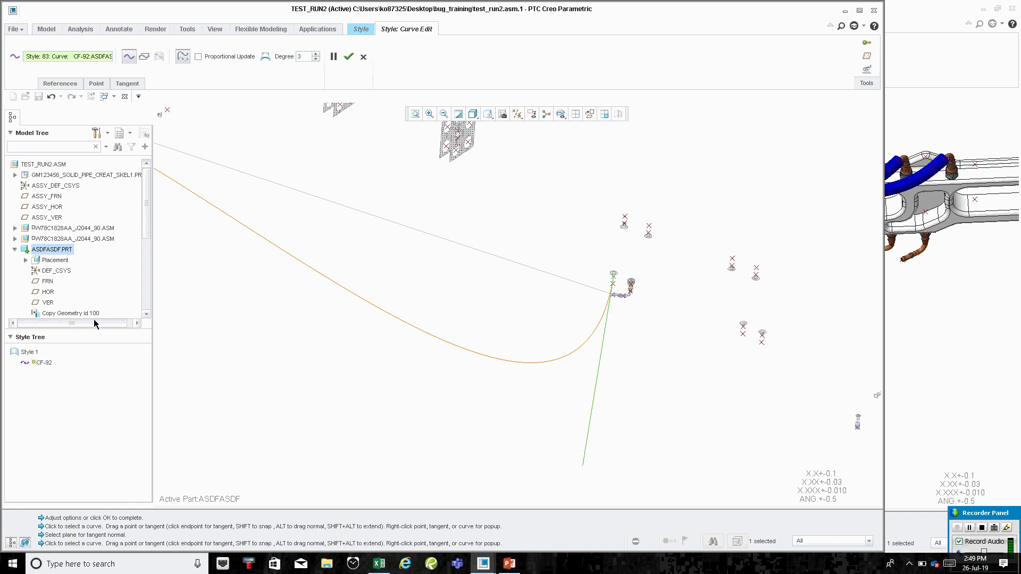
Cancel the Style feature, discarding the style curve
middle_click(317, 206)
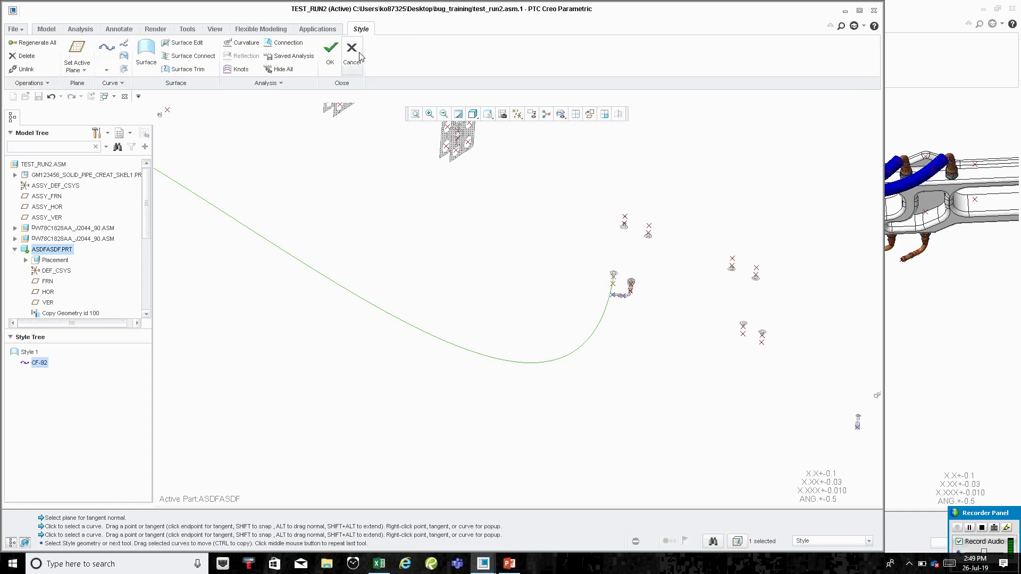
click(359, 55)
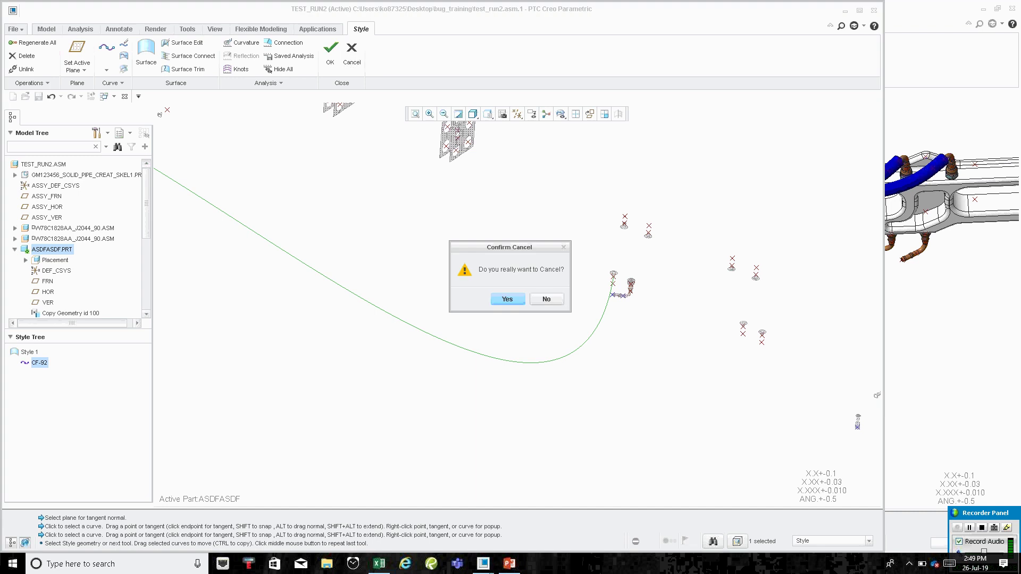
click(512, 299)
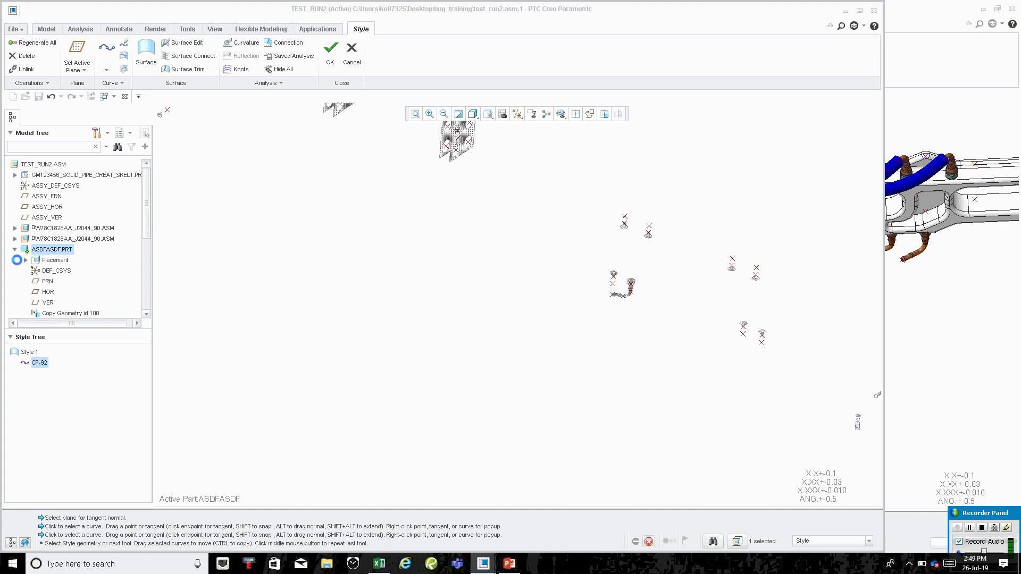
Hide ASDFASDF.PRT and move the Insert Here marker below Pipe To Point id 67
right_click(53, 249)
click(91, 333)
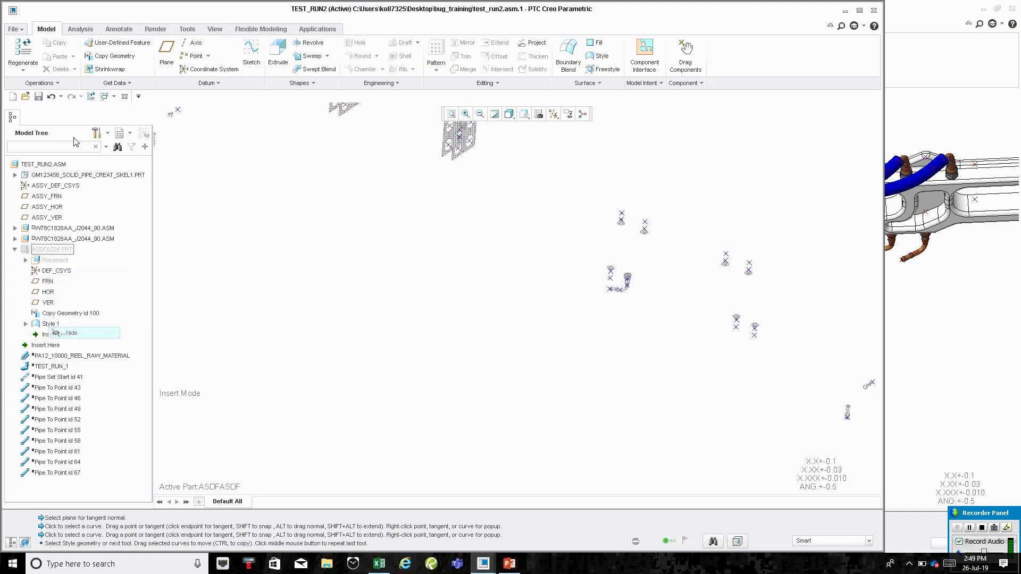
click(63, 165)
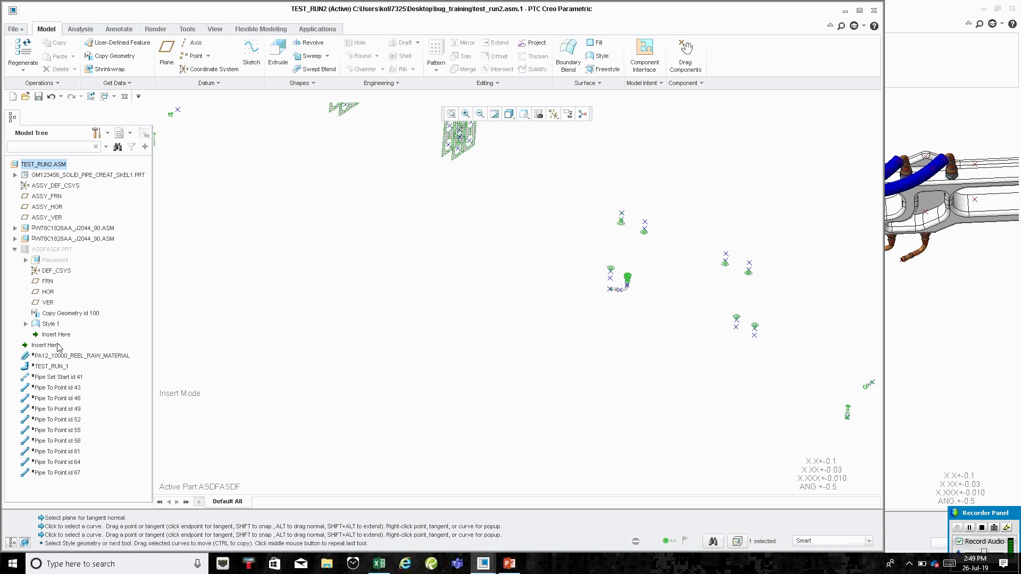
drag(58, 346, 51, 473)
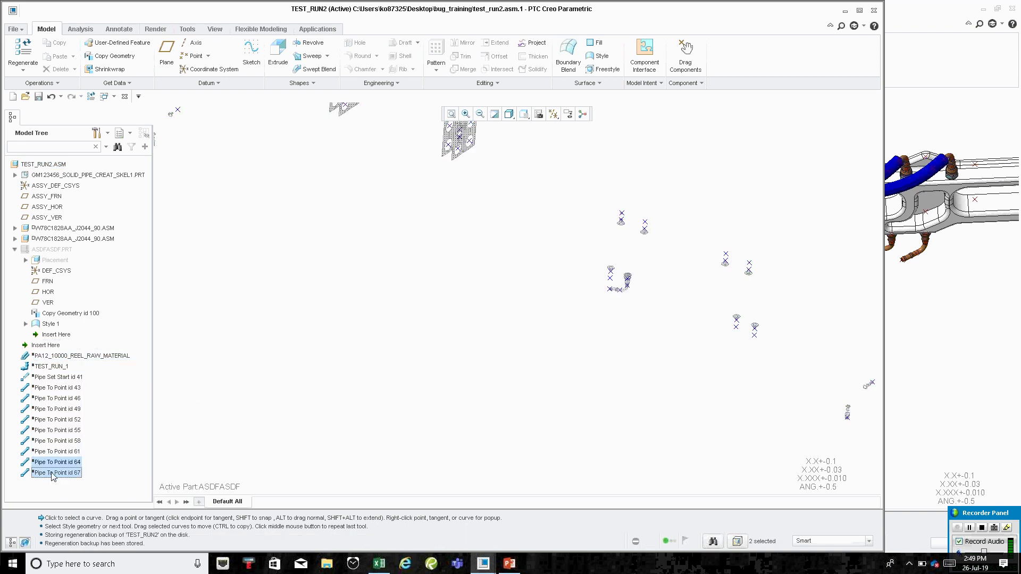
shift+click(45, 473)
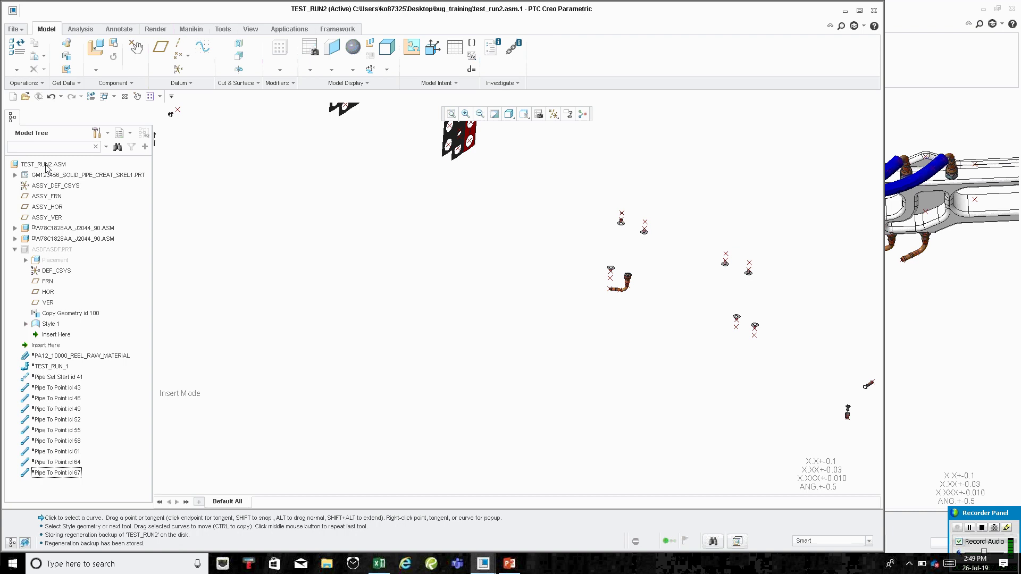
click(45, 165)
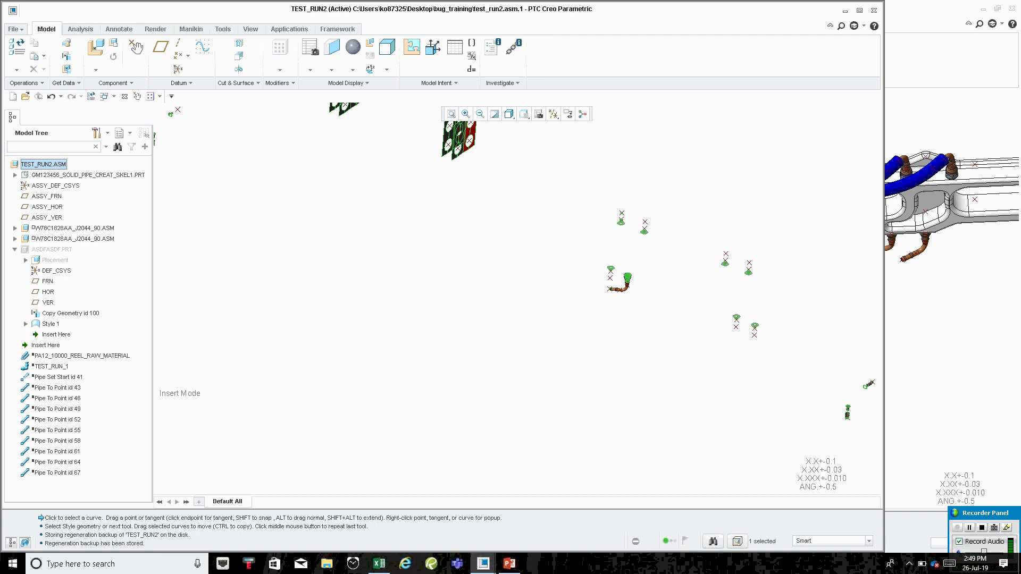
drag(45, 345, 51, 474)
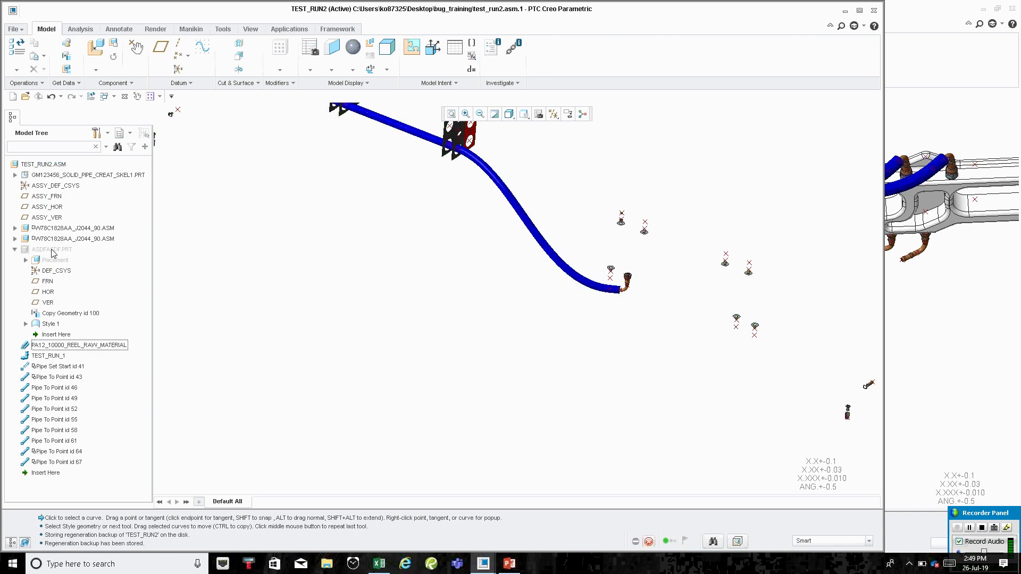
Delete ASDFASDF.PRT from the TEST_RUN2 assembly
right_click(54, 254)
click(176, 250)
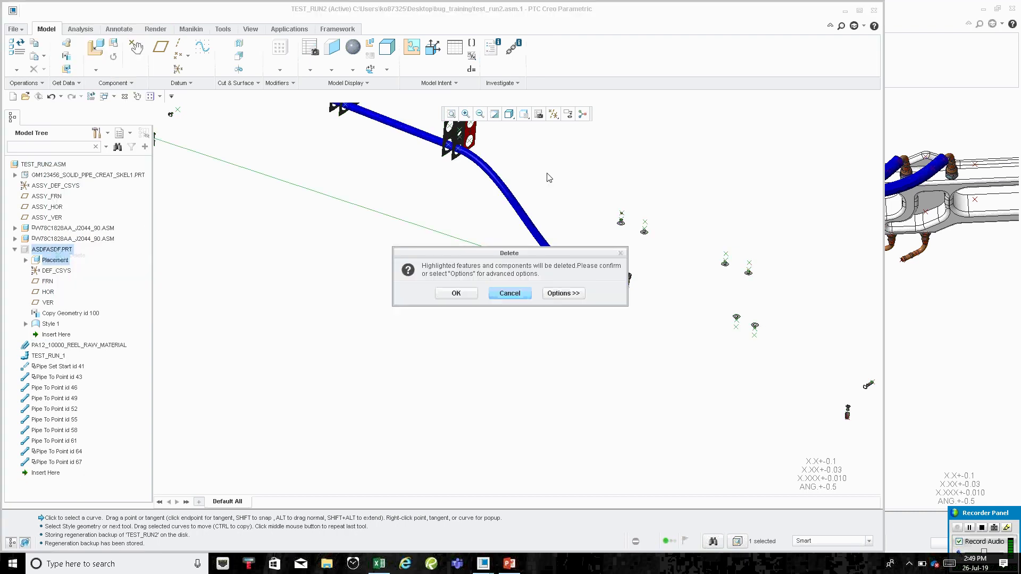
click(458, 294)
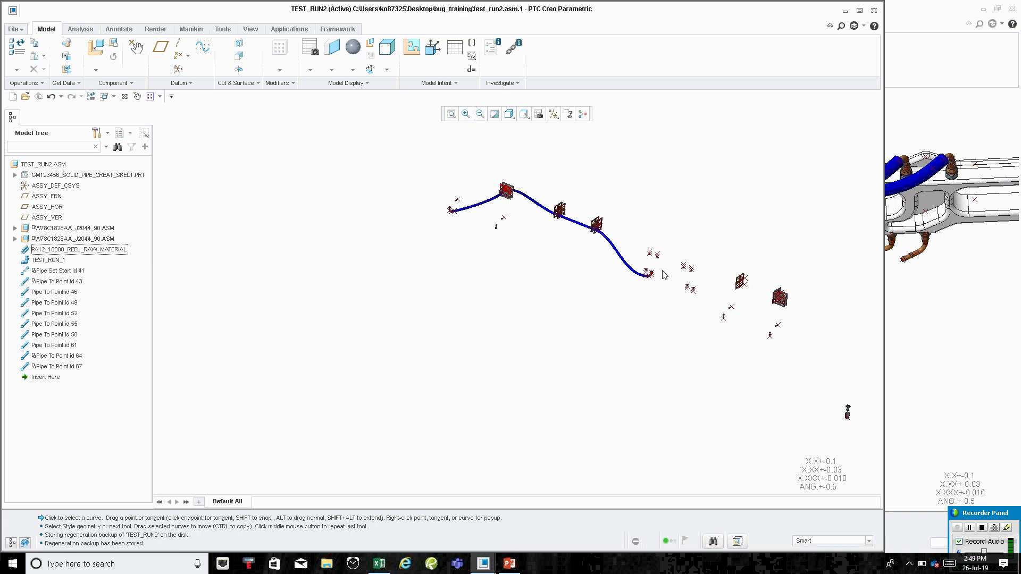
Activate the HOSE_DESIGN_SOLID_PIPES1.ASM window, orbit it, and launch Applications > Piping
scroll(664, 275, down, 2)
click(114, 96)
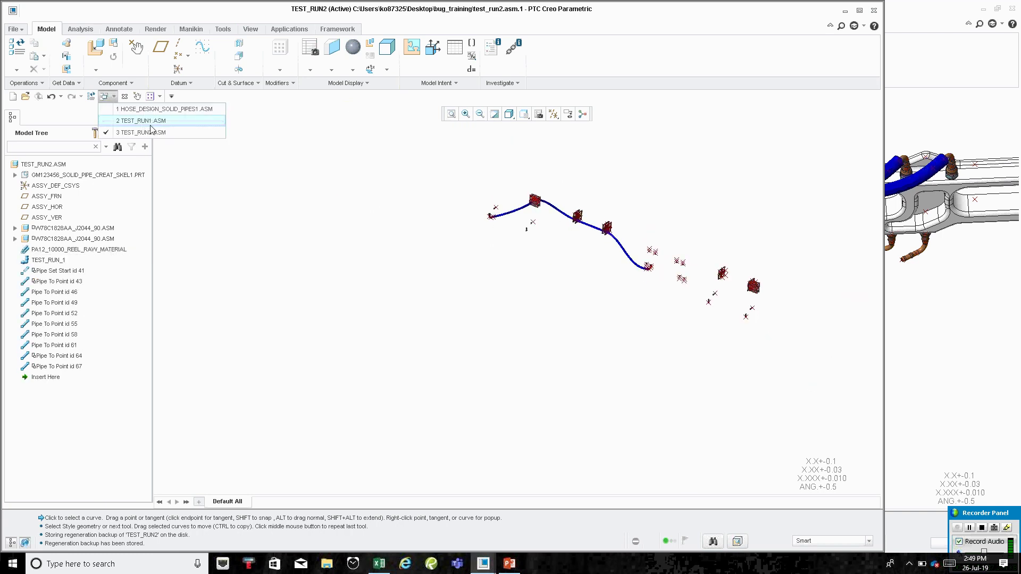
click(165, 109)
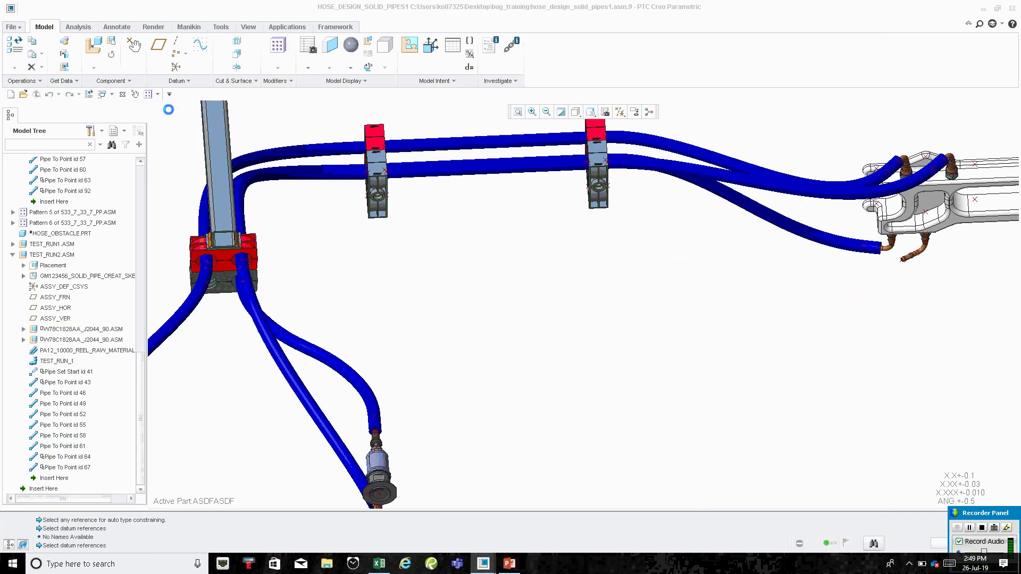
scroll(360, 230, down, 4)
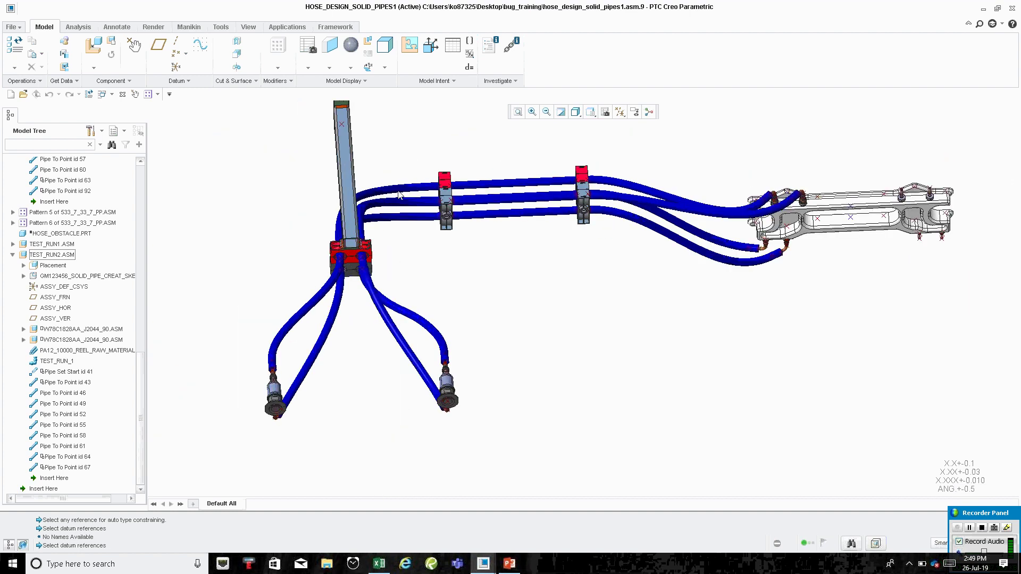
middle_drag(404, 190, 302, 140)
click(287, 27)
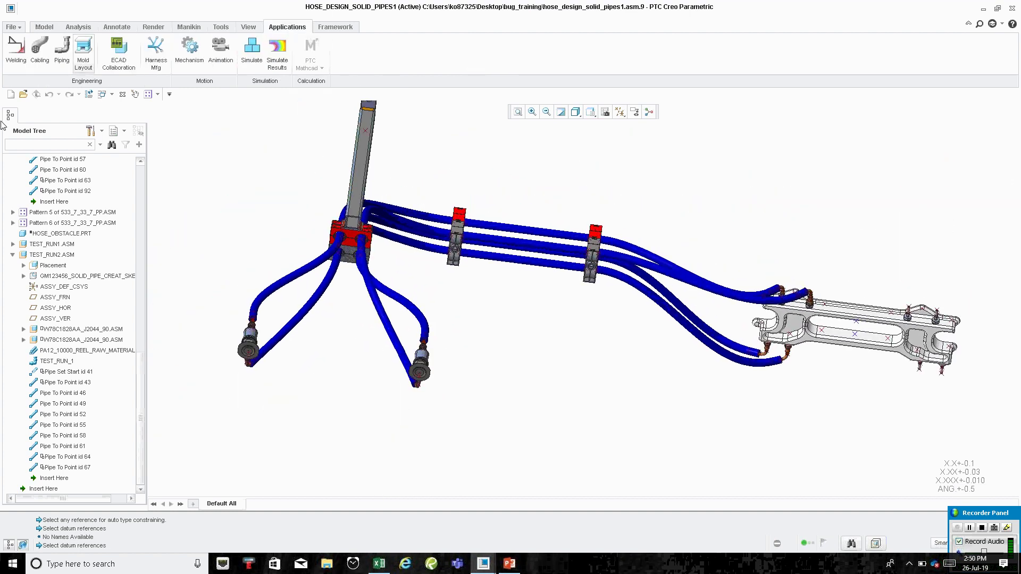
click(60, 53)
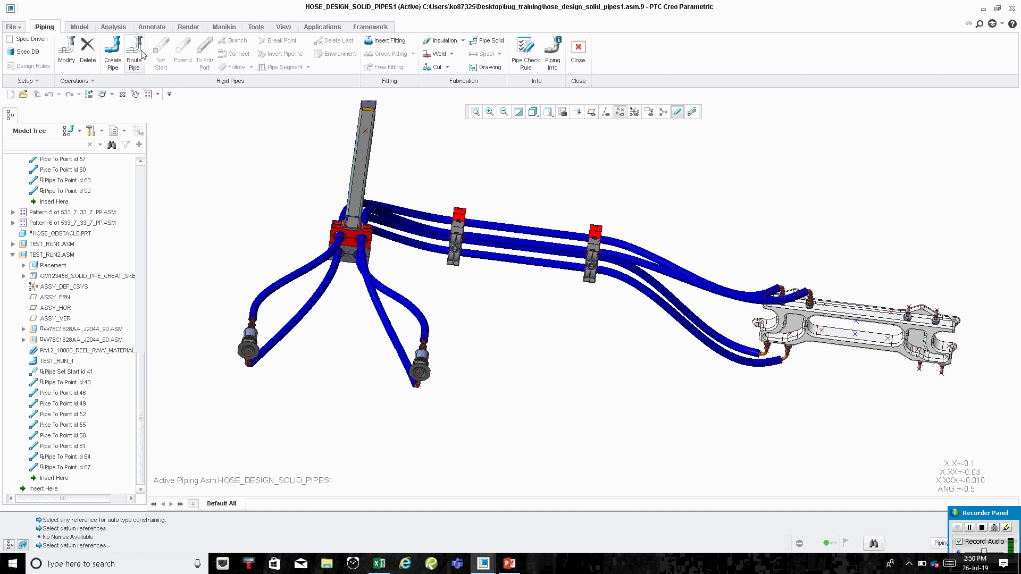
Check the pipe solid settings, then set the Model Tree to Pipeline View
click(487, 41)
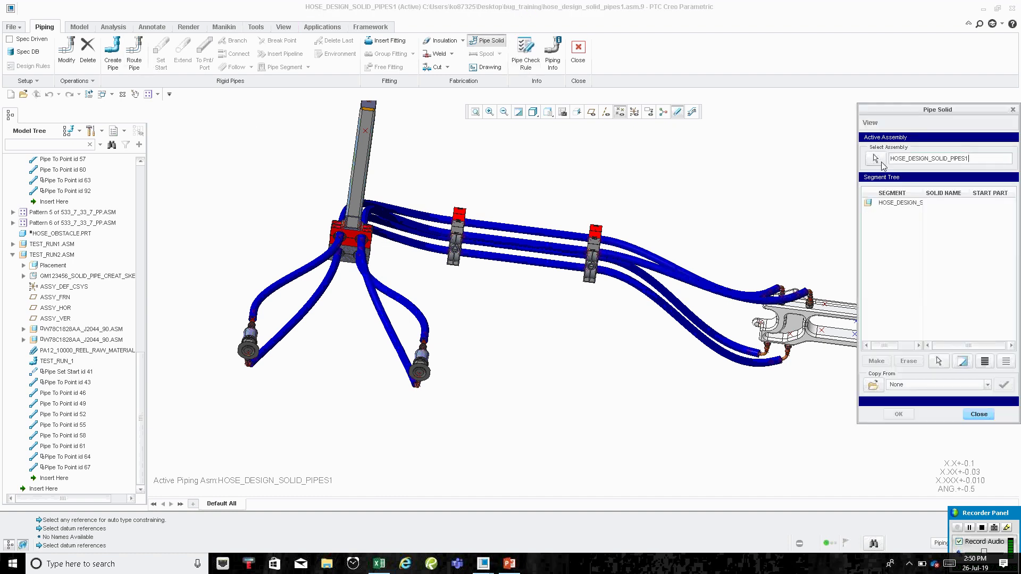
click(979, 414)
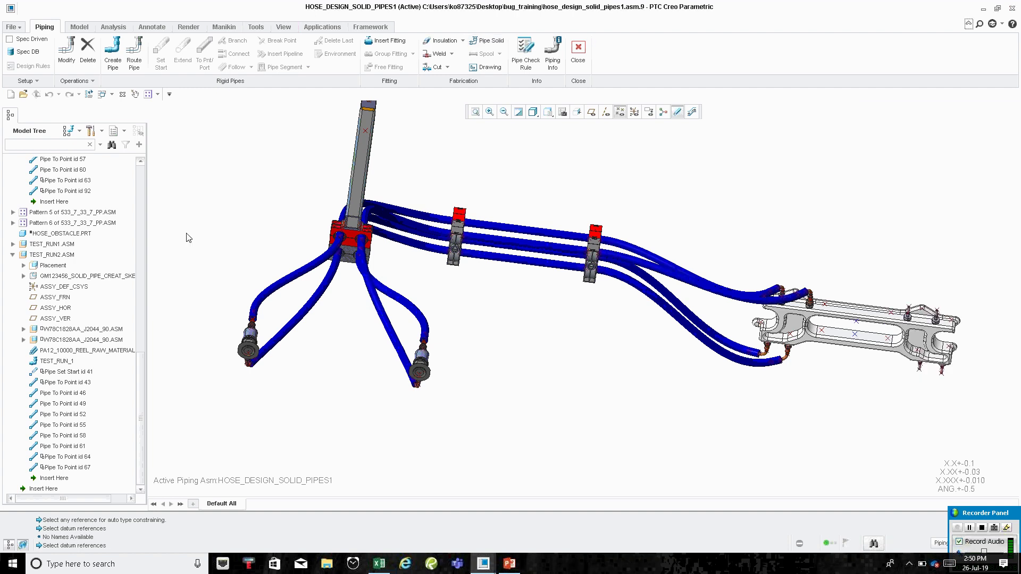
click(68, 133)
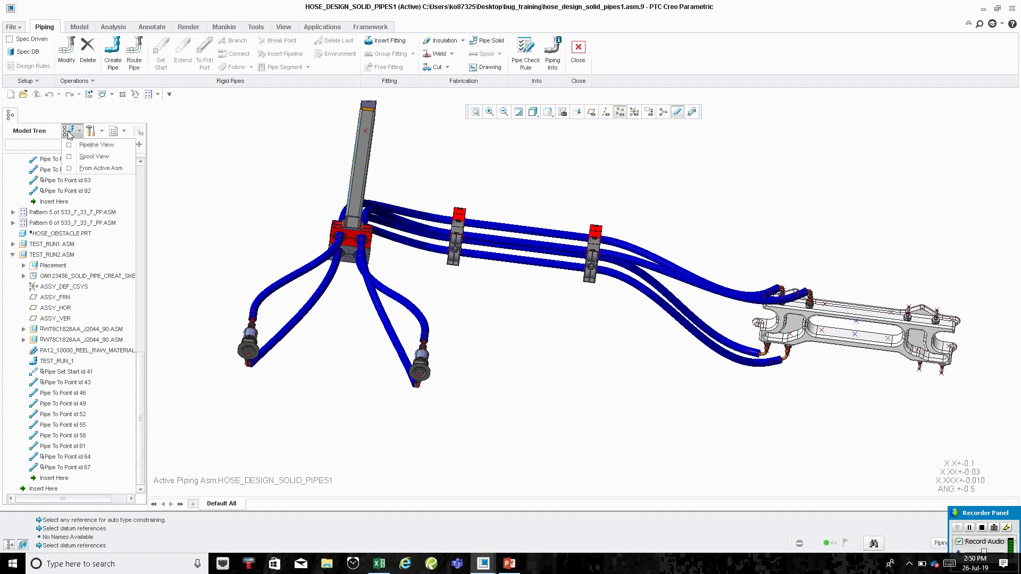
click(77, 146)
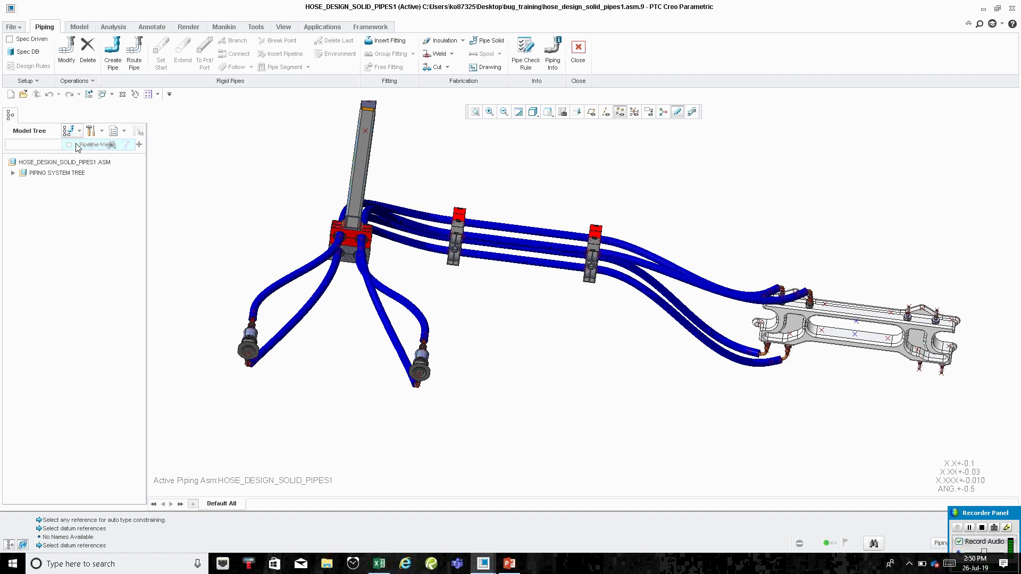
Expand PIPING SYSTEM TREE and UNCLASSIFIED-GROUP and select all four pipelines
click(13, 173)
click(24, 183)
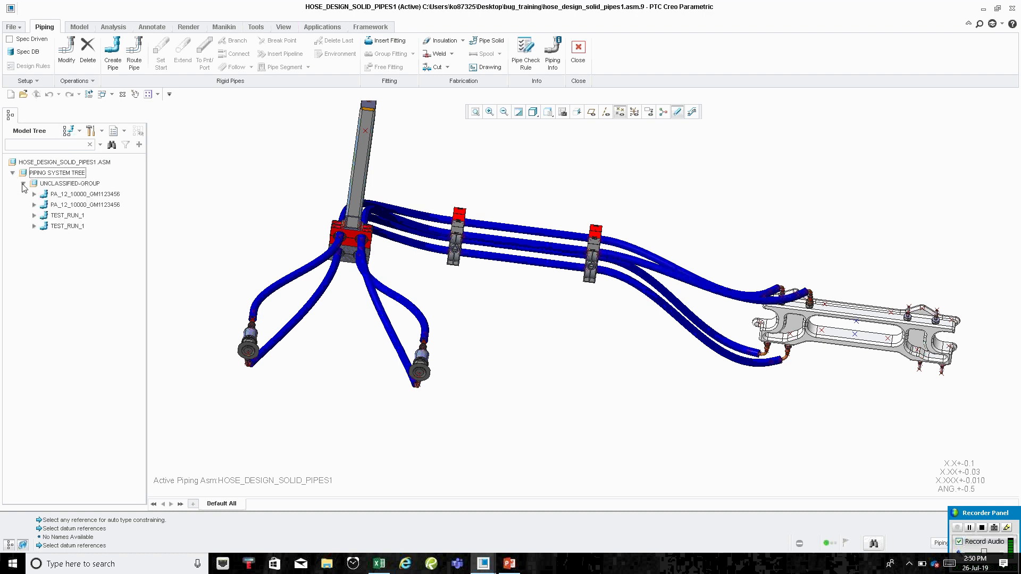
click(85, 194)
shift+click(68, 226)
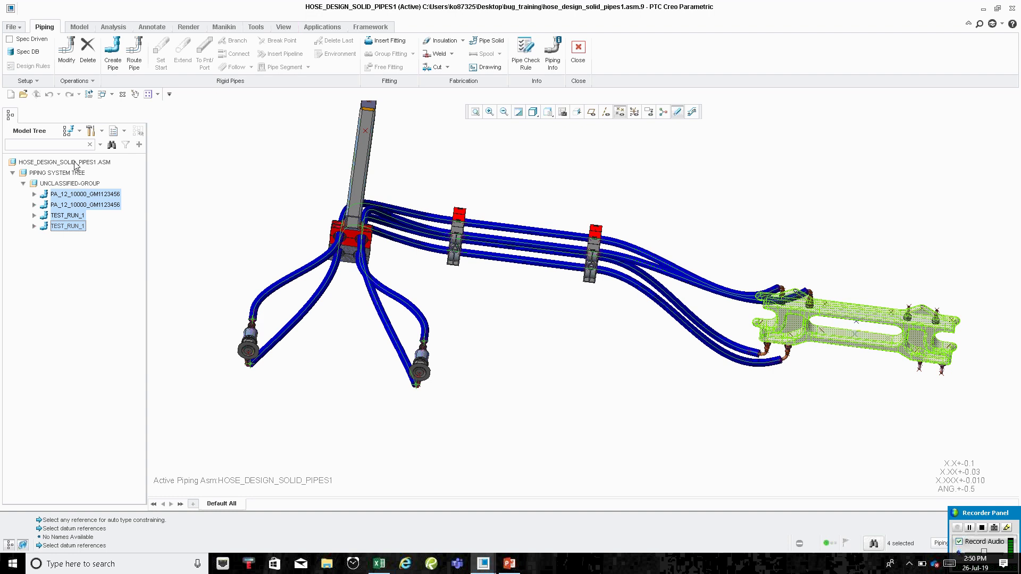
Create solids for the four selected pipelines via Solid > Create and switch off thick-pipe display
right_click(75, 212)
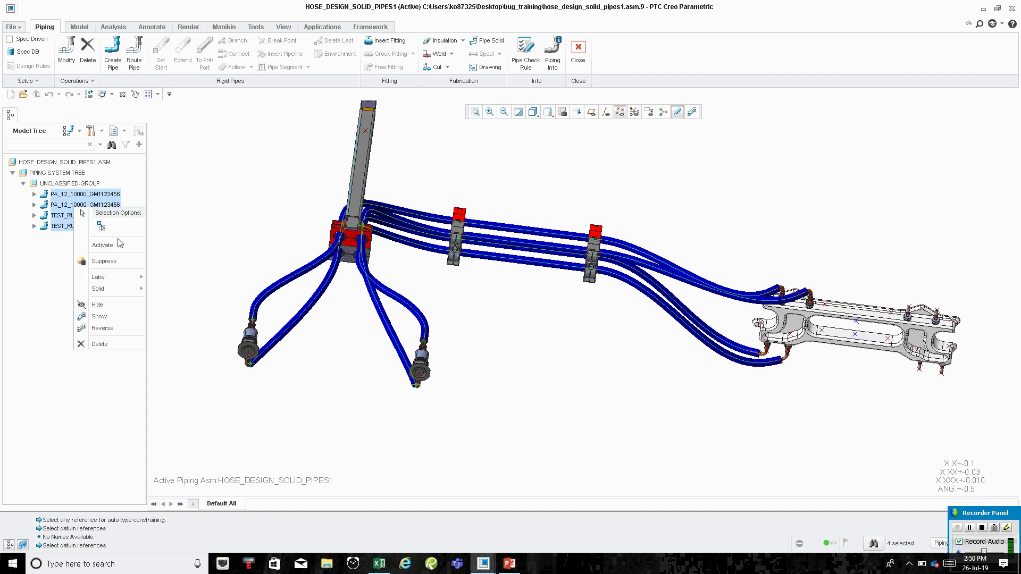
mouse_move(137, 290)
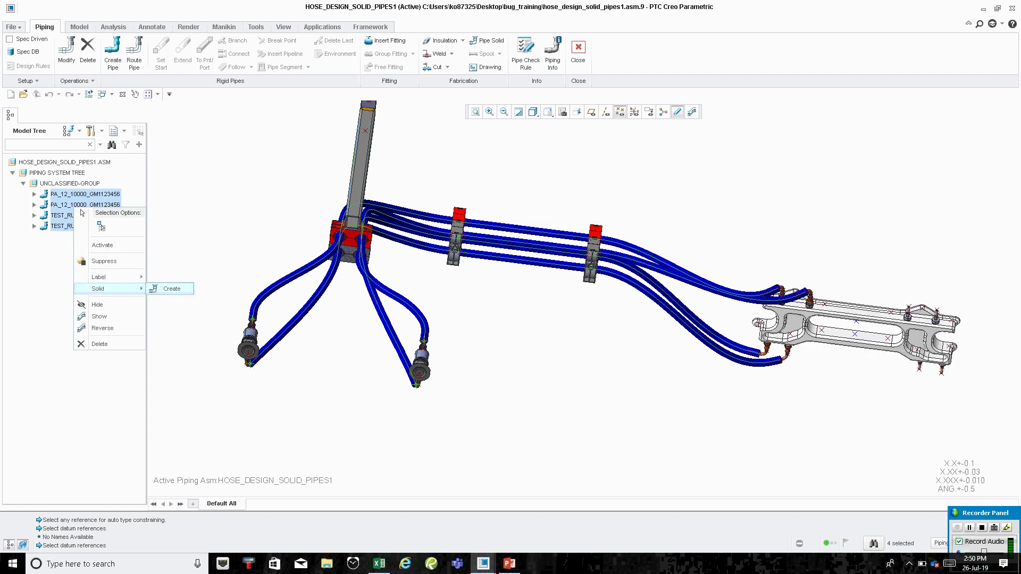
click(171, 289)
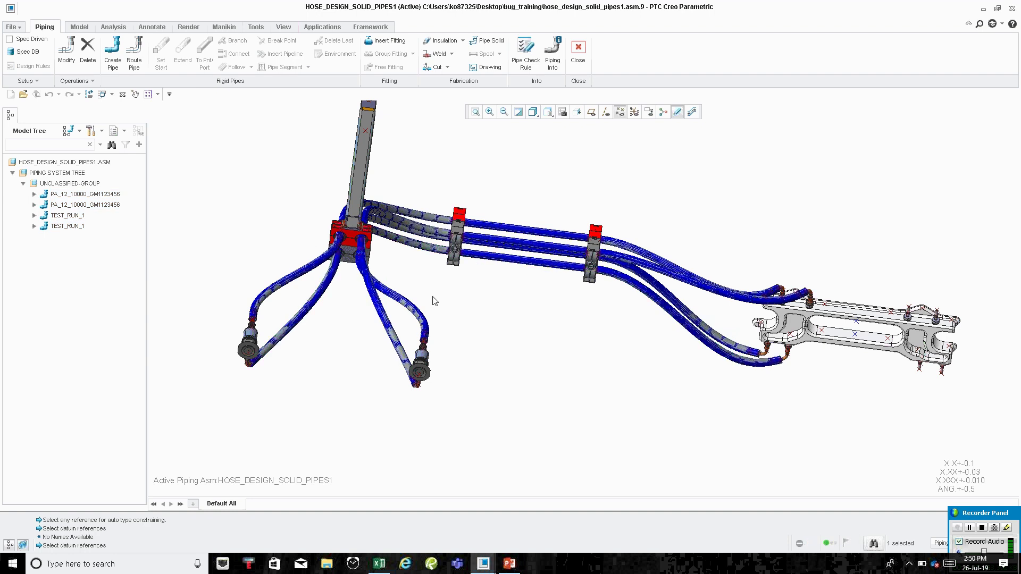
click(365, 287)
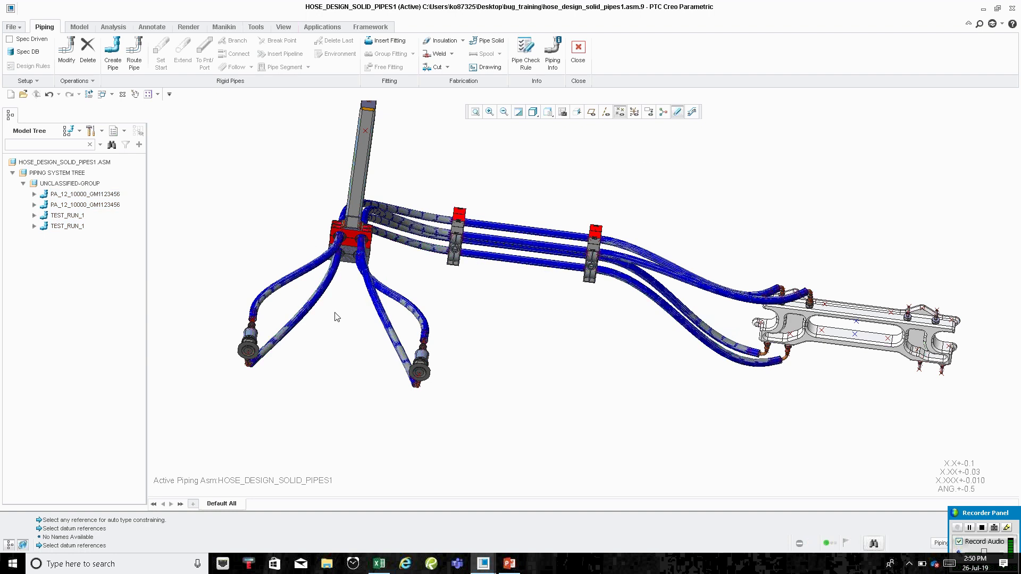
click(677, 113)
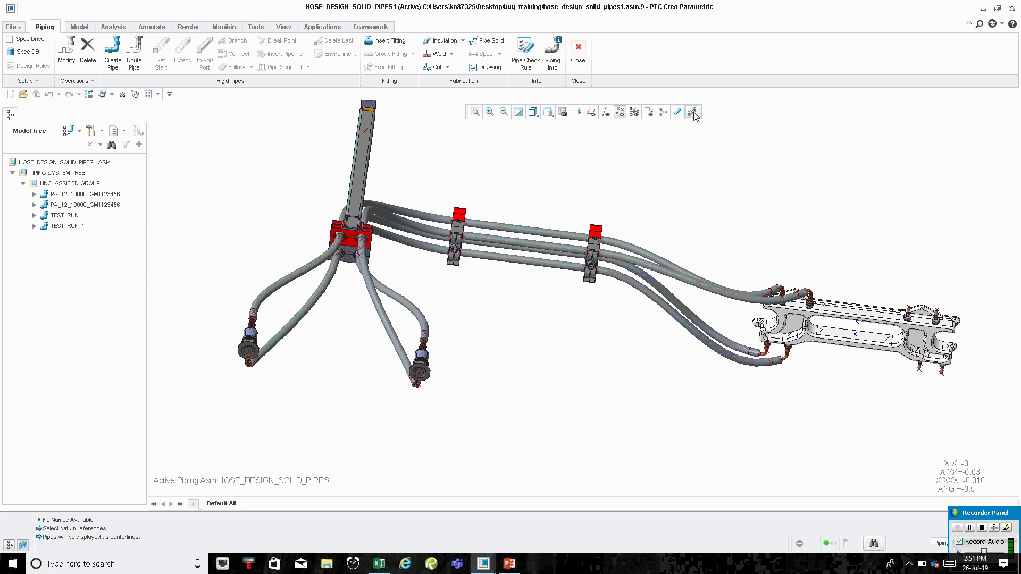
Activate the first PA_12_10000_GM1123456 pipeline and turn Display Thick Pipes back on
click(693, 112)
middle_drag(332, 232, 280, 273)
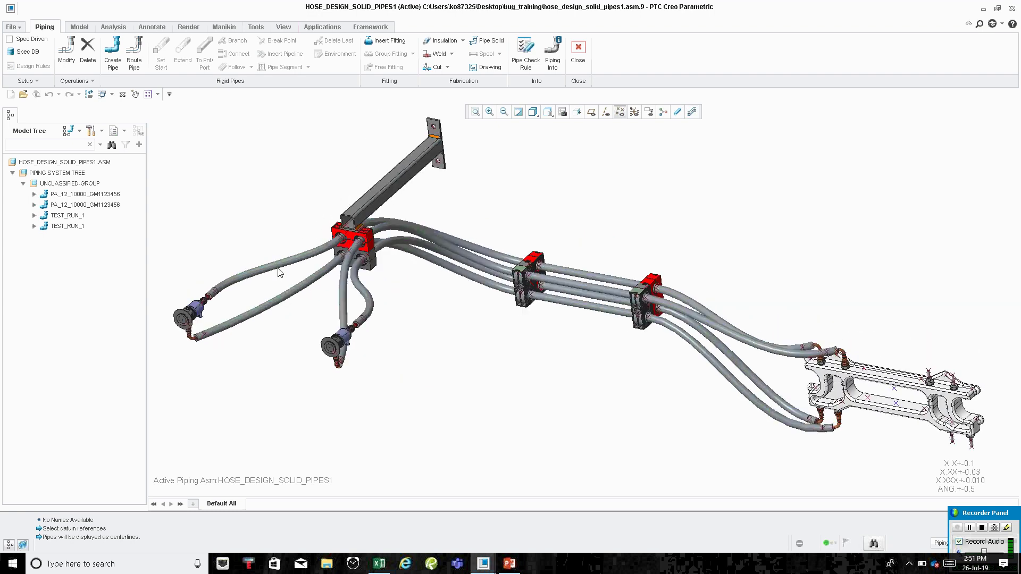
right_click(66, 195)
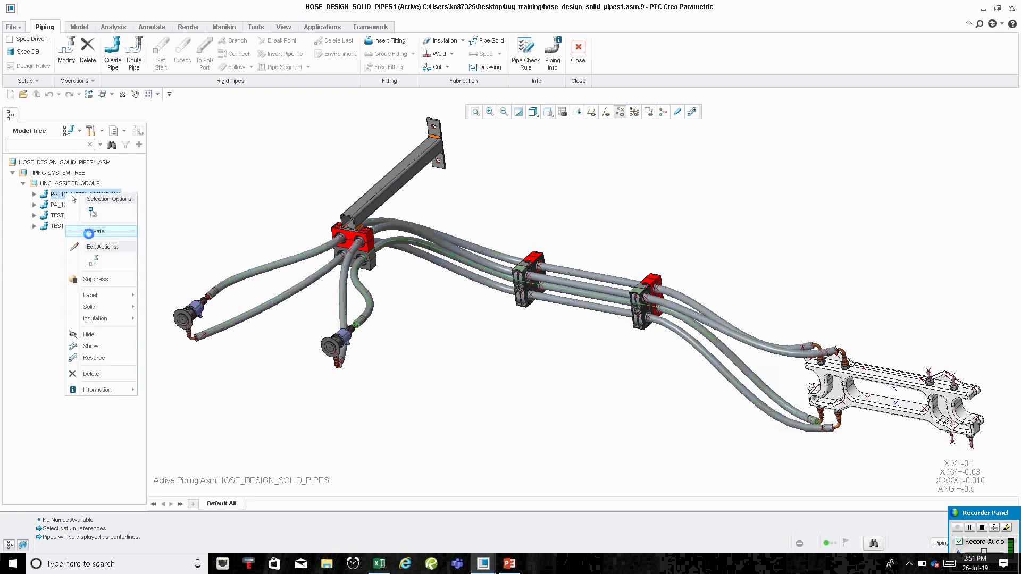
click(92, 231)
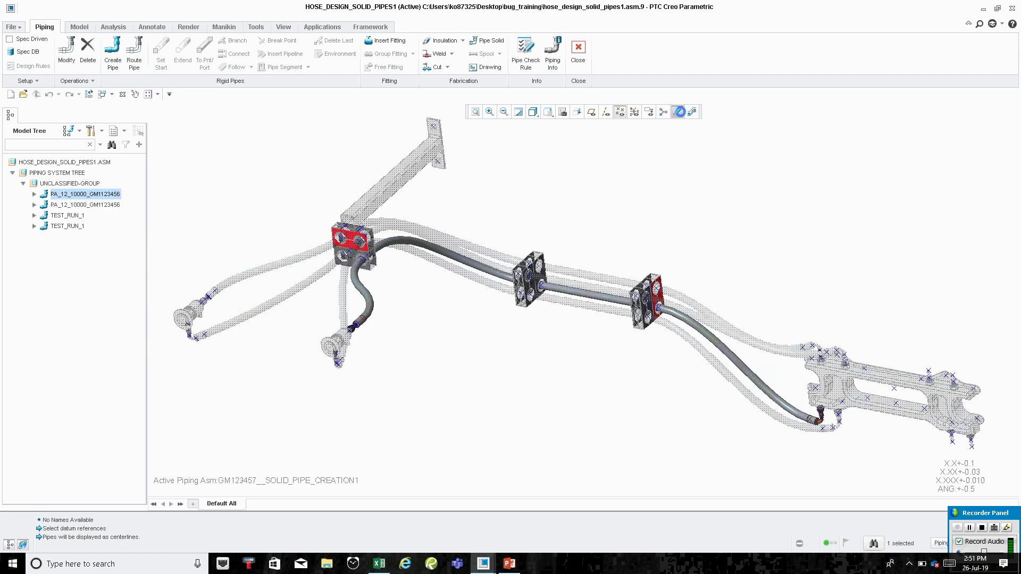
click(677, 111)
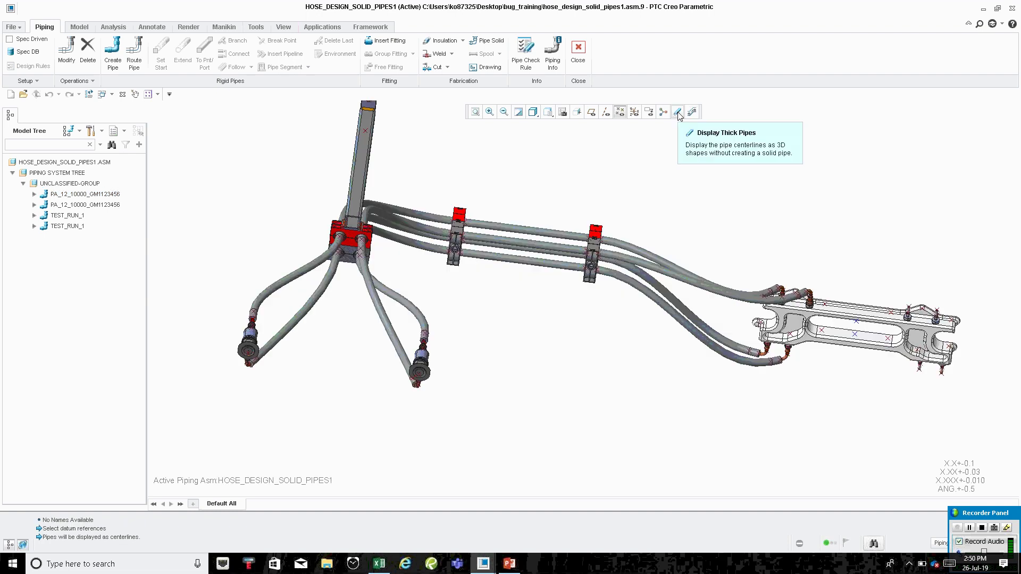
click(679, 113)
click(678, 112)
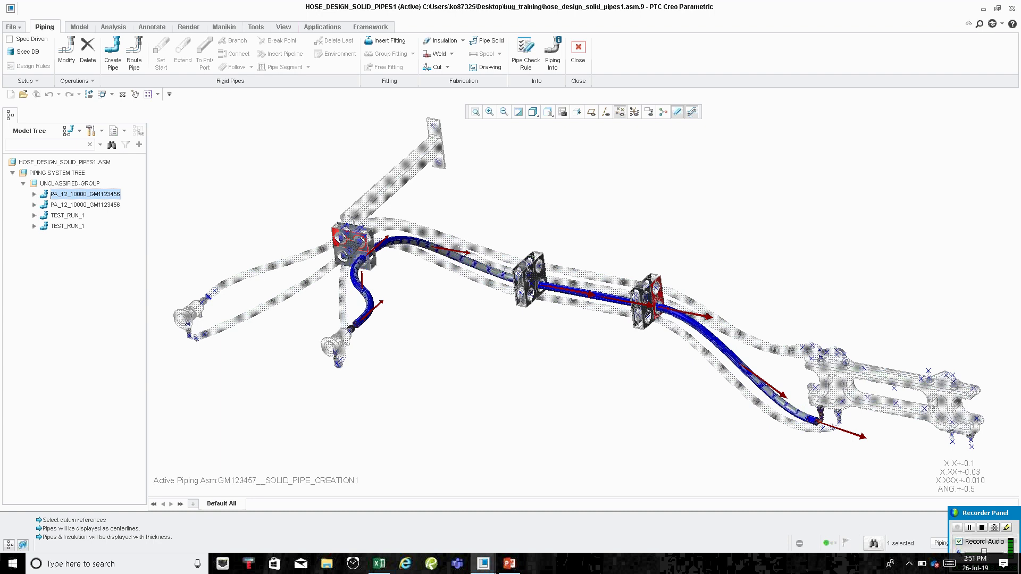
scroll(499, 77, down, 1)
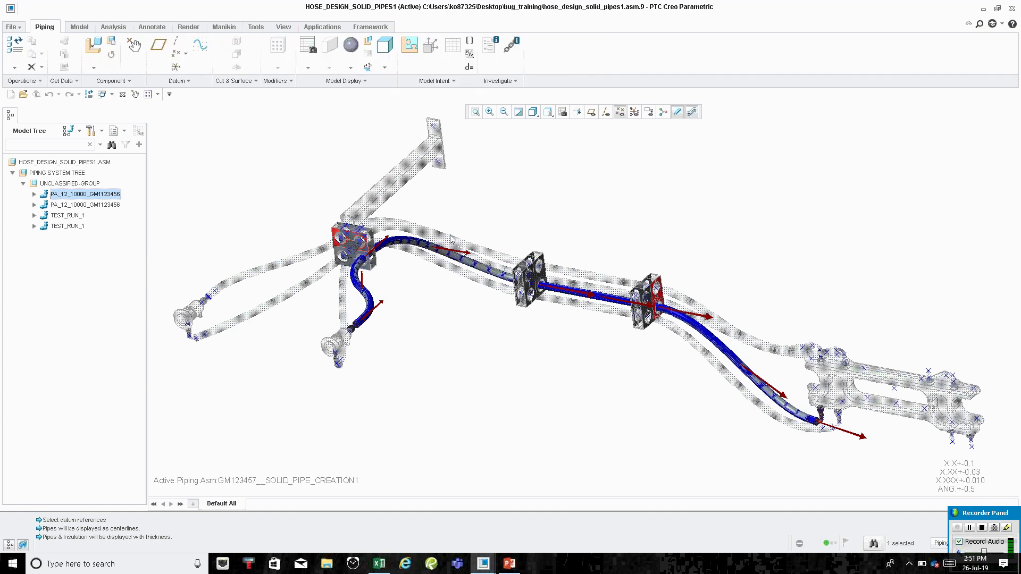
Switch to the Model tab to bring up the general modelling tools
click(691, 111)
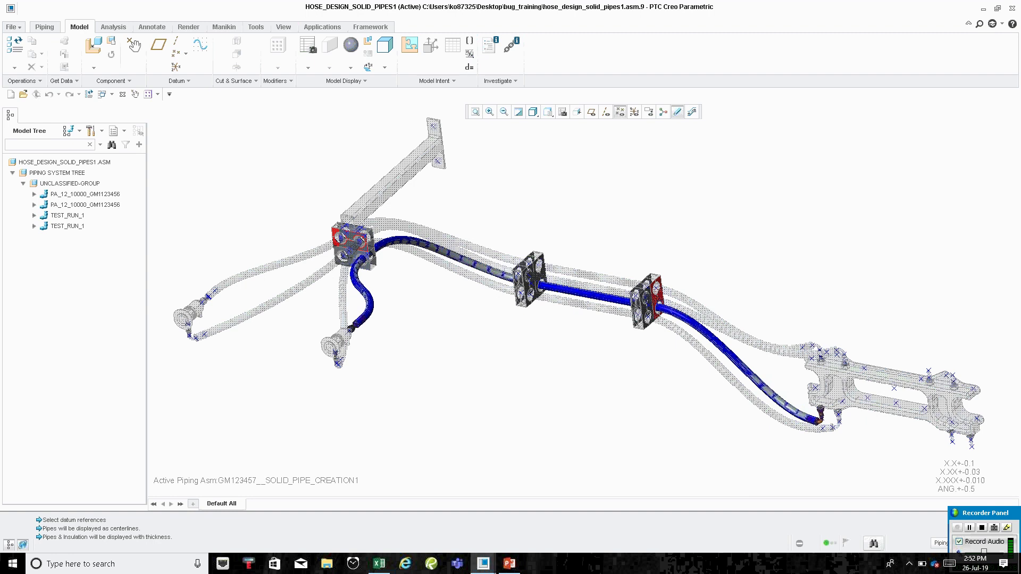
Show the full Model Tree and open GM123457__SOLID_PIPE_CREATION1.ASM in its own window
click(79, 131)
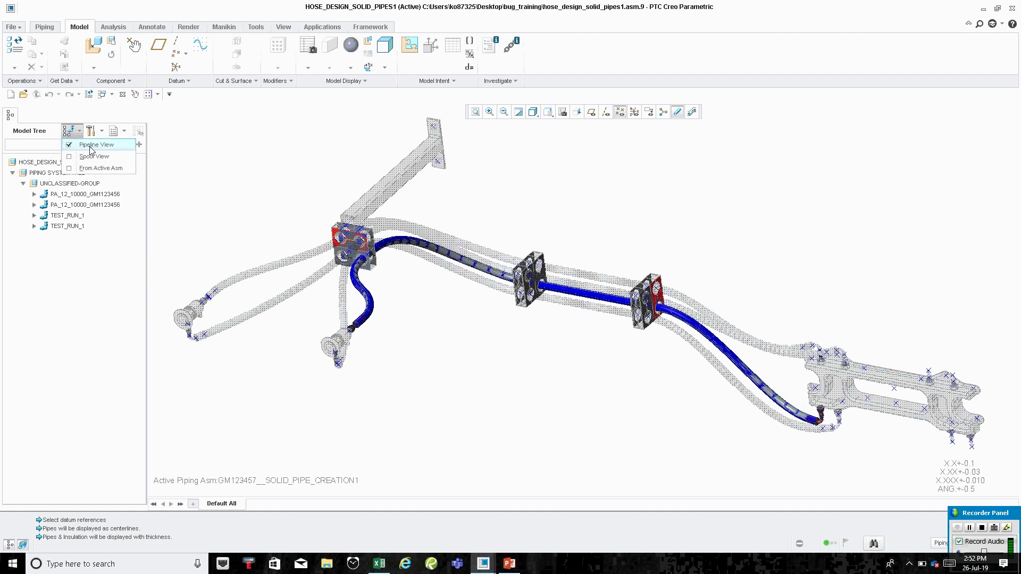
click(80, 141)
scroll(46, 399, down, 1)
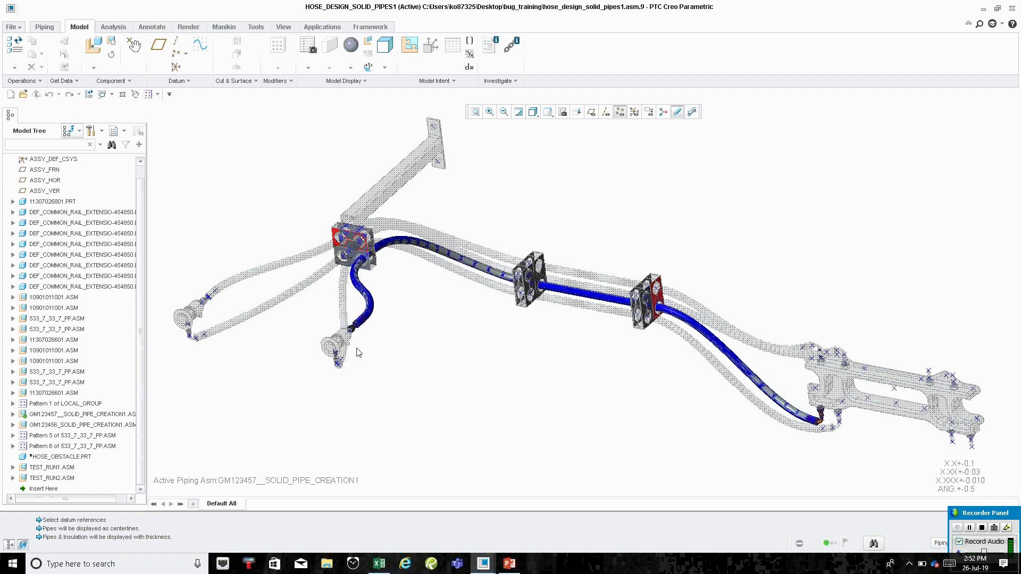
right_click(92, 415)
click(113, 450)
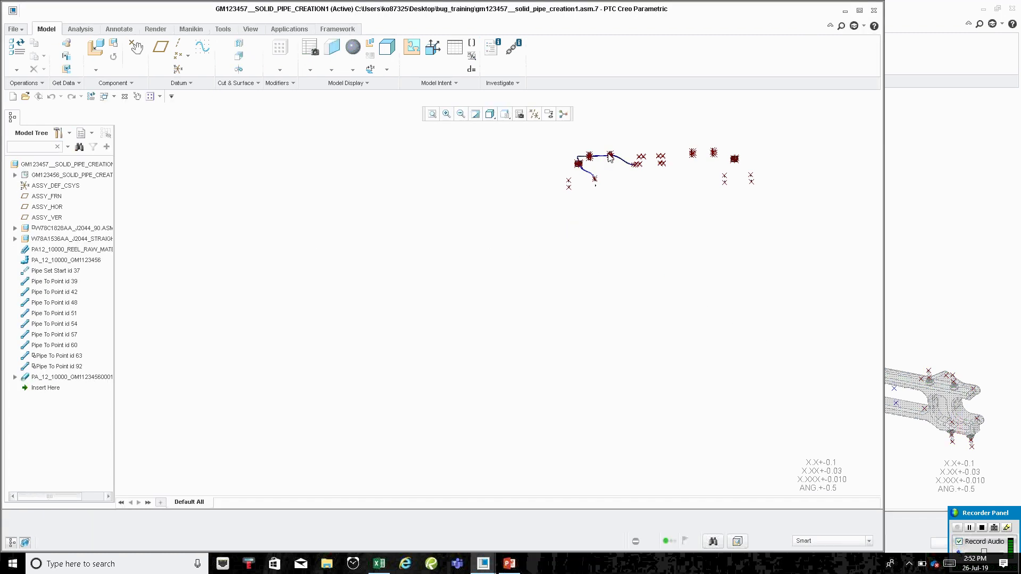
middle_drag(590, 232, 560, 225)
right_click(109, 376)
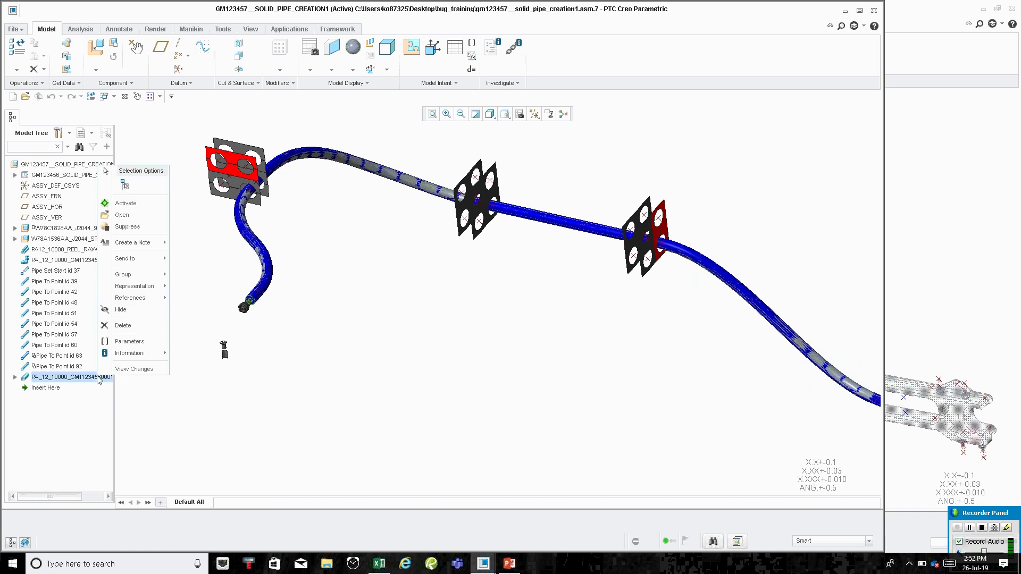
click(126, 341)
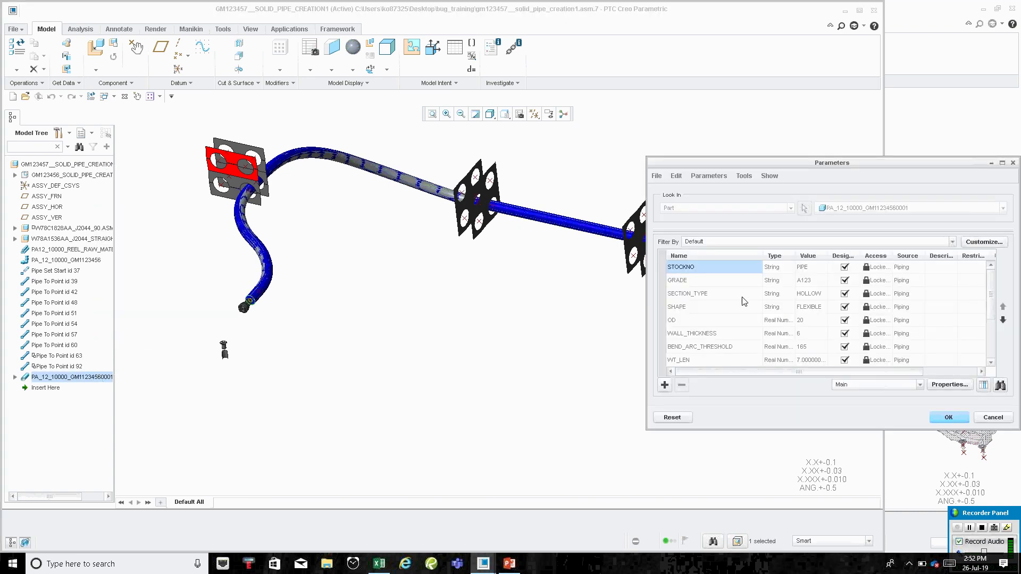
scroll(746, 311, down, 2)
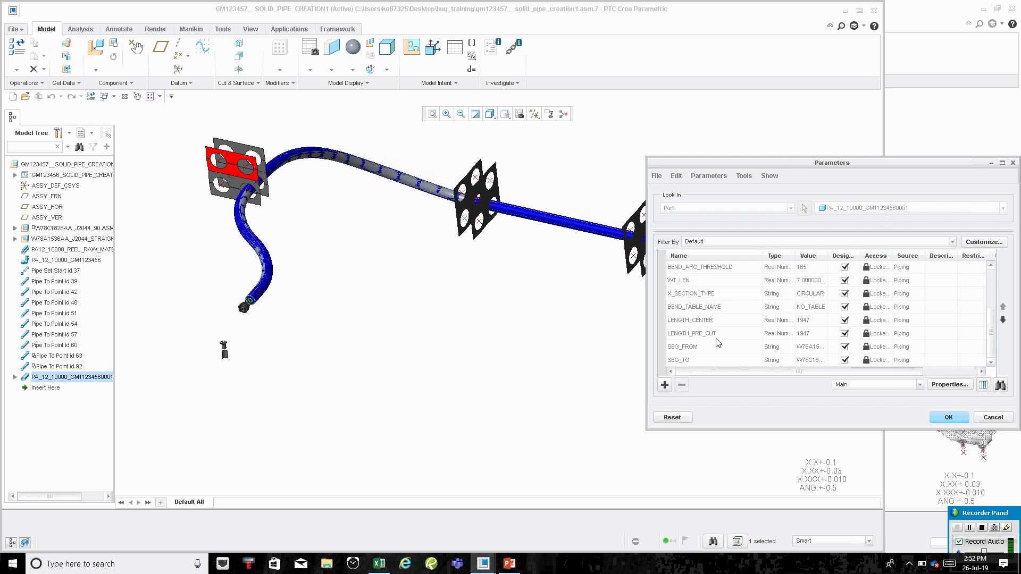
click(682, 321)
click(803, 325)
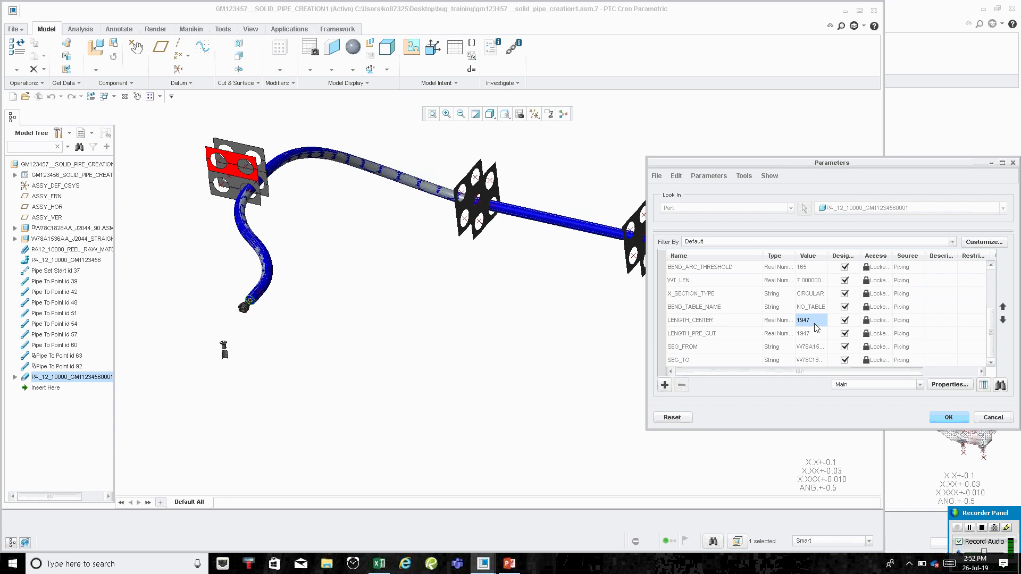
click(950, 417)
Zoom and orbit the view around the hose route and its end fitting
scroll(253, 307, up, 3)
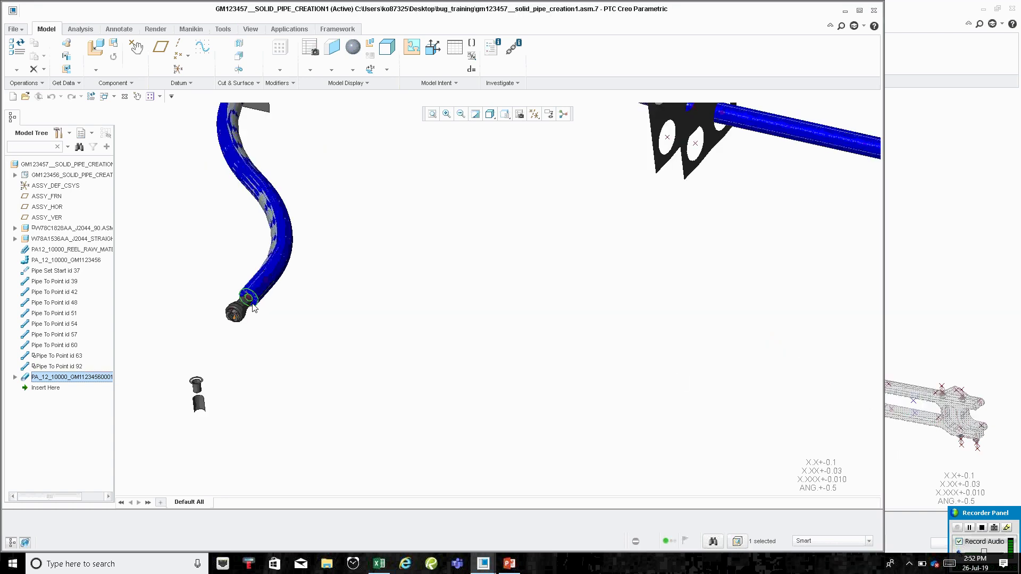
scroll(253, 307, up, 3)
mouse_move(253, 308)
middle_down()
mouse_move(233, 265)
mouse_move(238, 297)
middle_up()
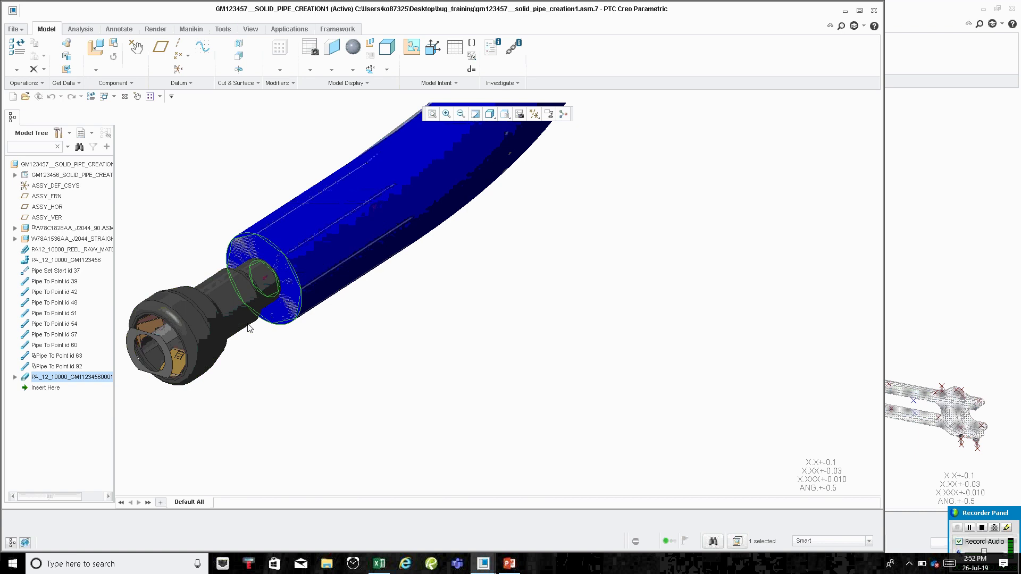
scroll(292, 340, down, 8)
scroll(294, 340, down, 3)
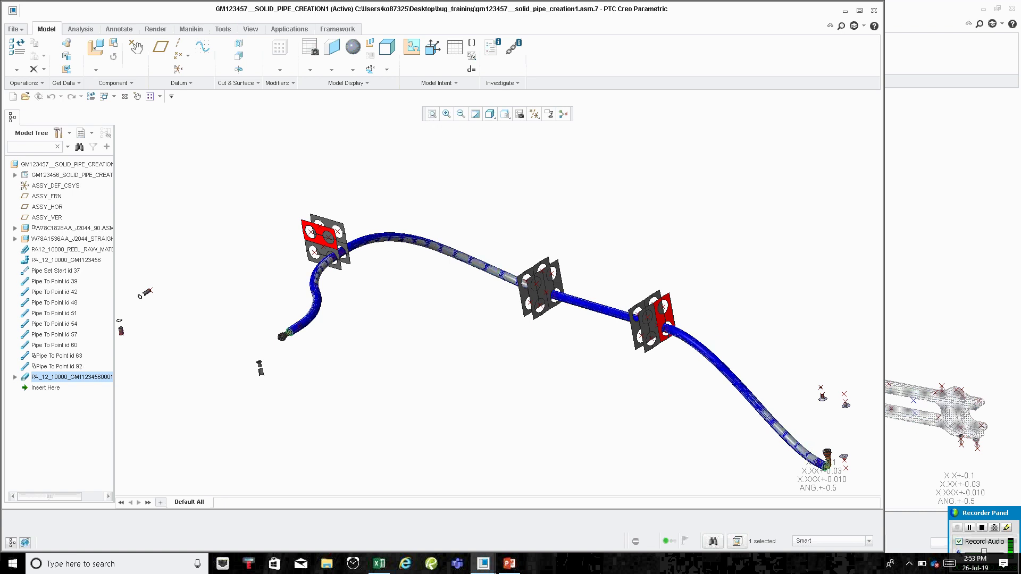
Expand the W78A1536AA fitting in the tree and select its LENGTH feature
click(58, 356)
scroll(251, 353, down, 2)
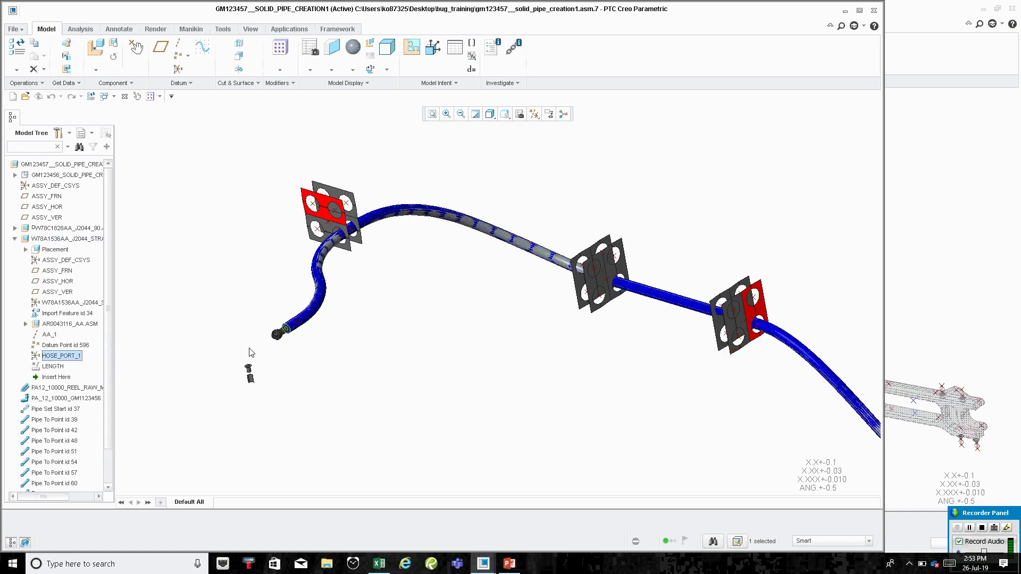
scroll(251, 352, down, 1)
click(51, 367)
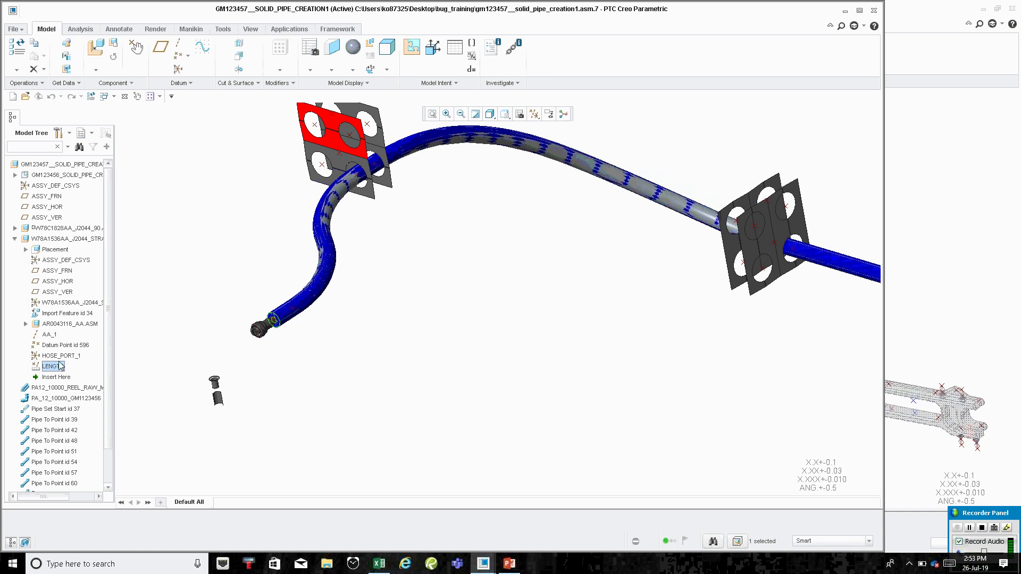
scroll(343, 336, down, 8)
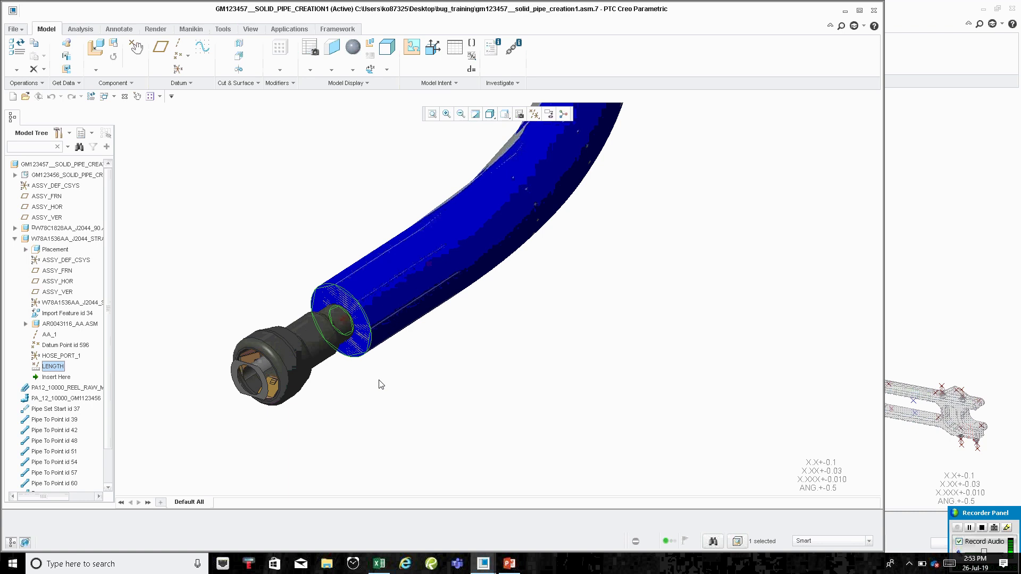
scroll(378, 378, up, 5)
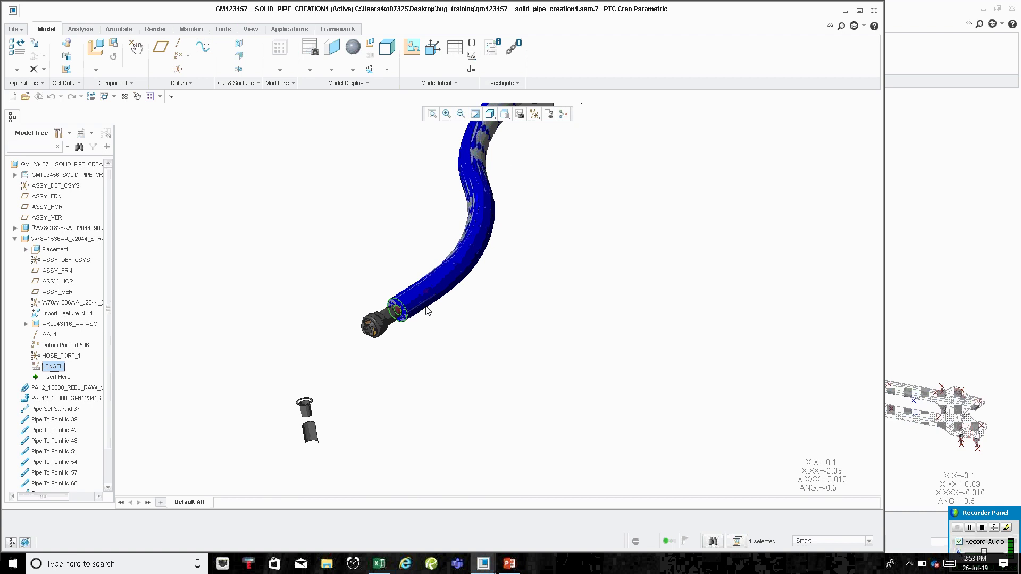
scroll(428, 311, up, 3)
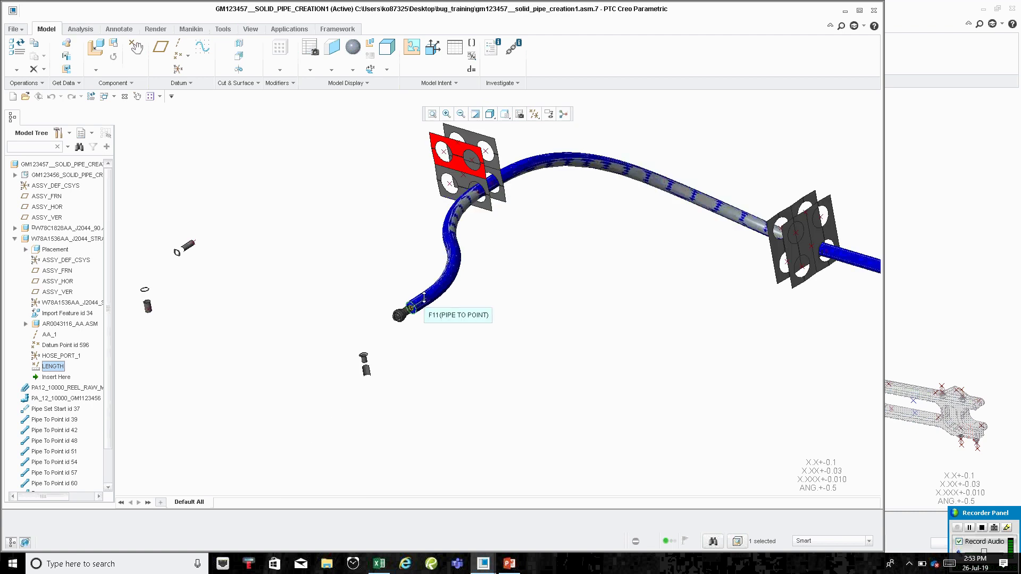
scroll(326, 259, up, 4)
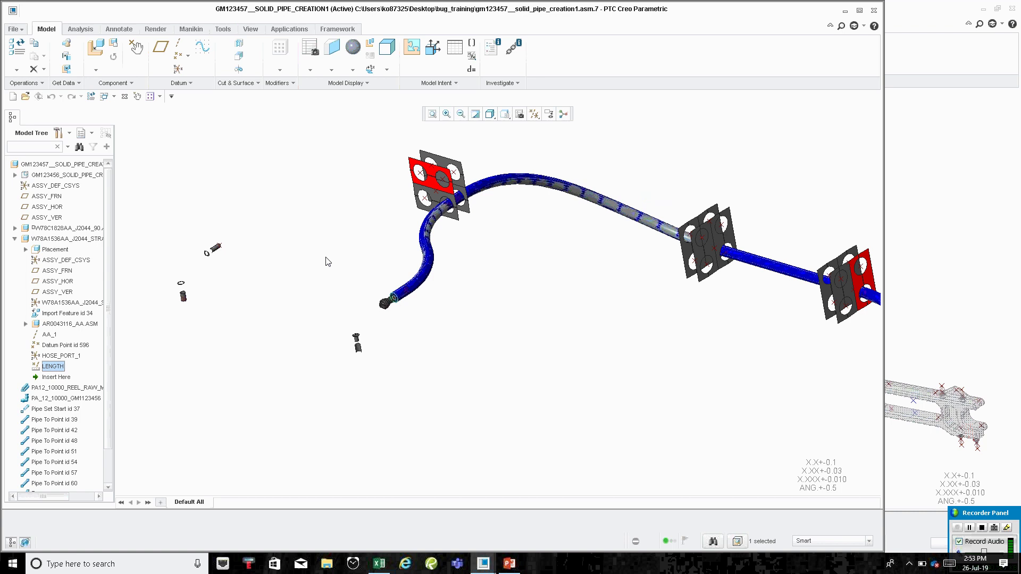
Open the assembly Parameters and start a new filter covering current and all sublevels
click(435, 164)
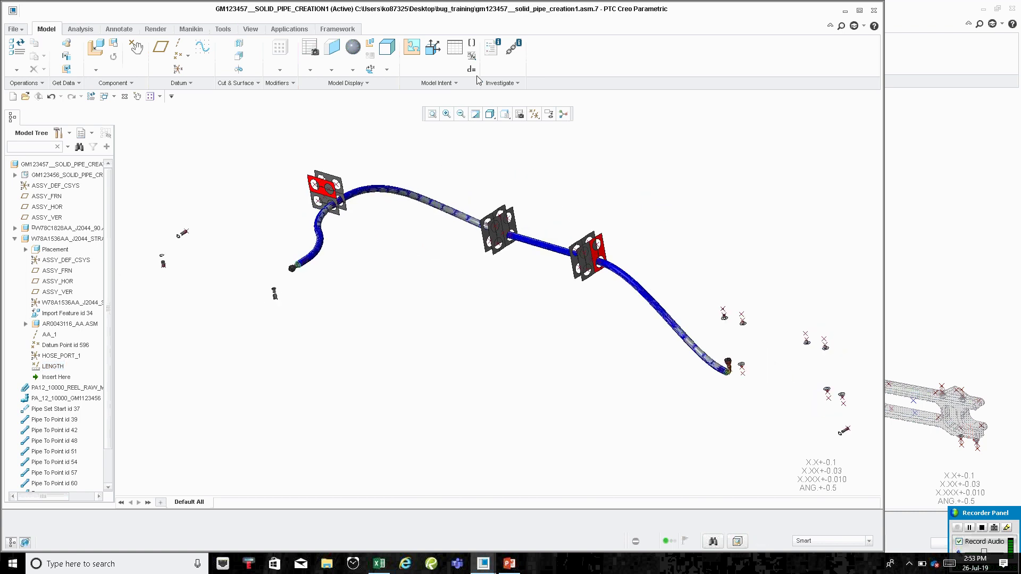
click(472, 43)
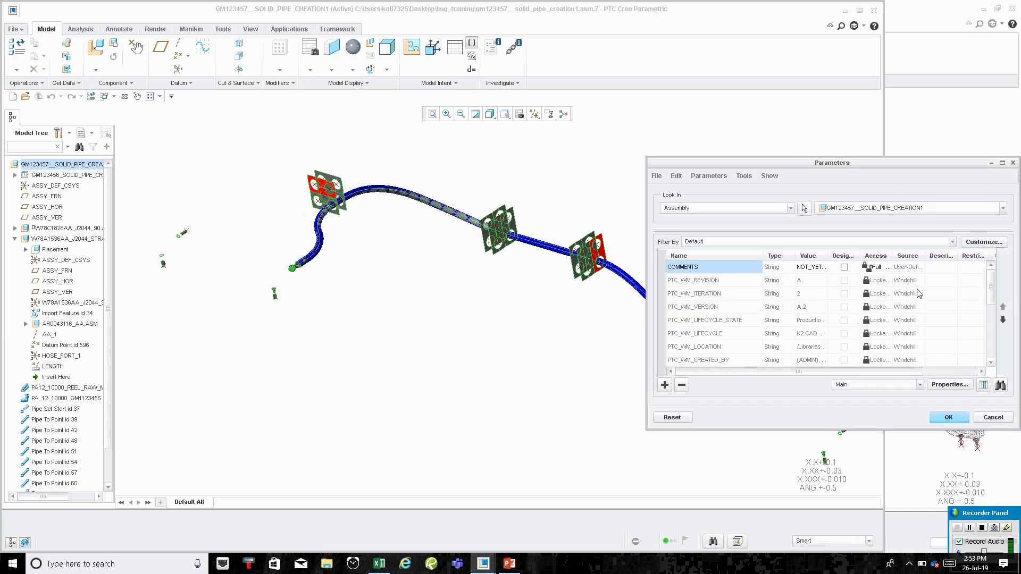
click(984, 243)
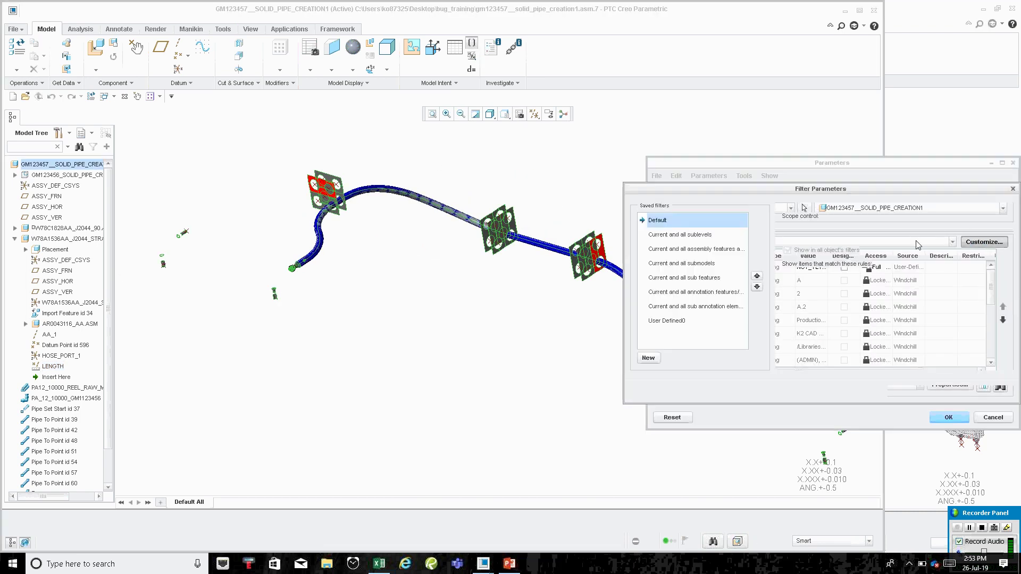
click(651, 358)
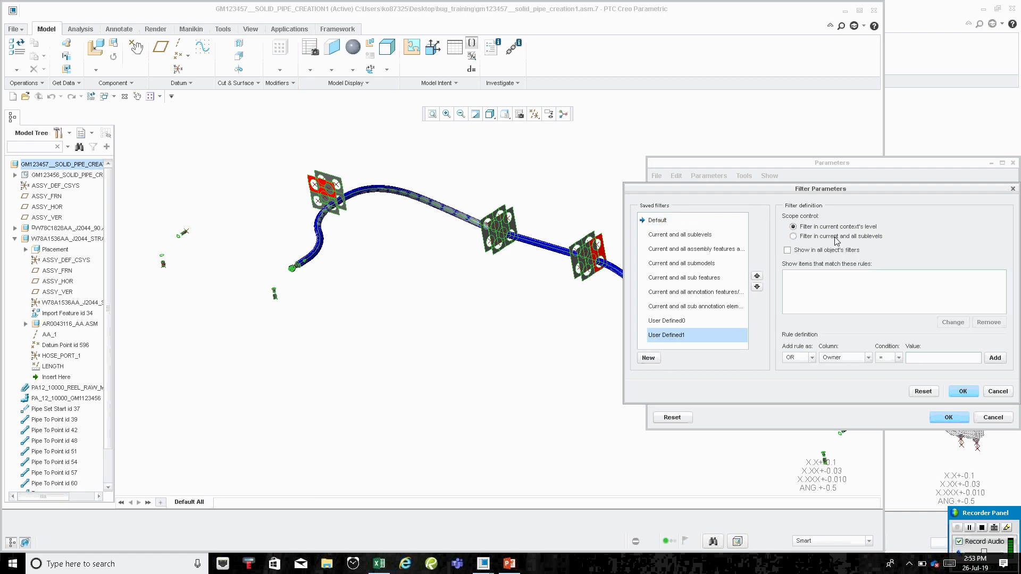
click(836, 237)
Add the filter rule Name = LENGTH_CENTER and confirm the new filter
click(845, 359)
scroll(837, 389, down, 2)
click(837, 394)
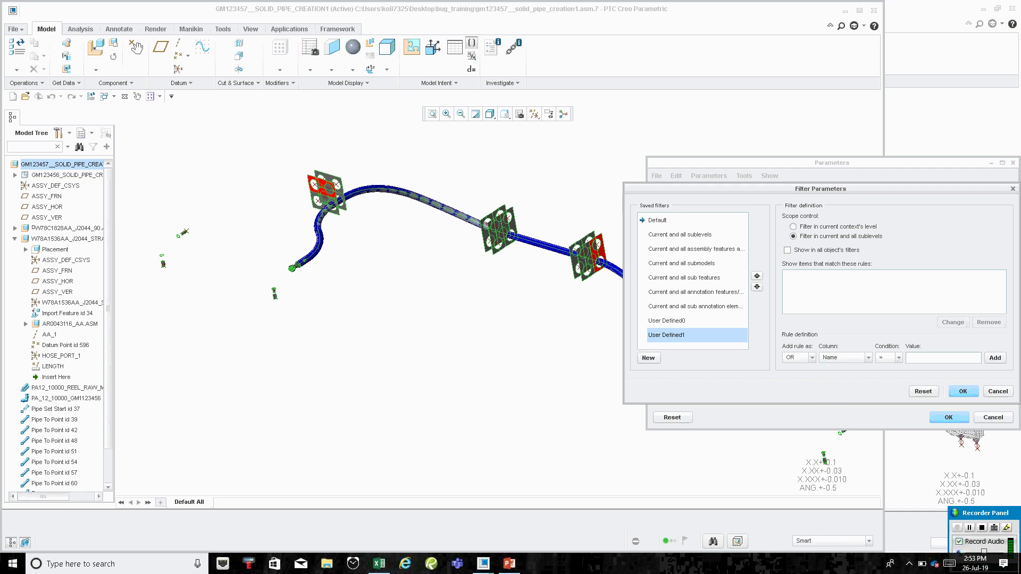
text(LENGTH_CENTER)
click(995, 357)
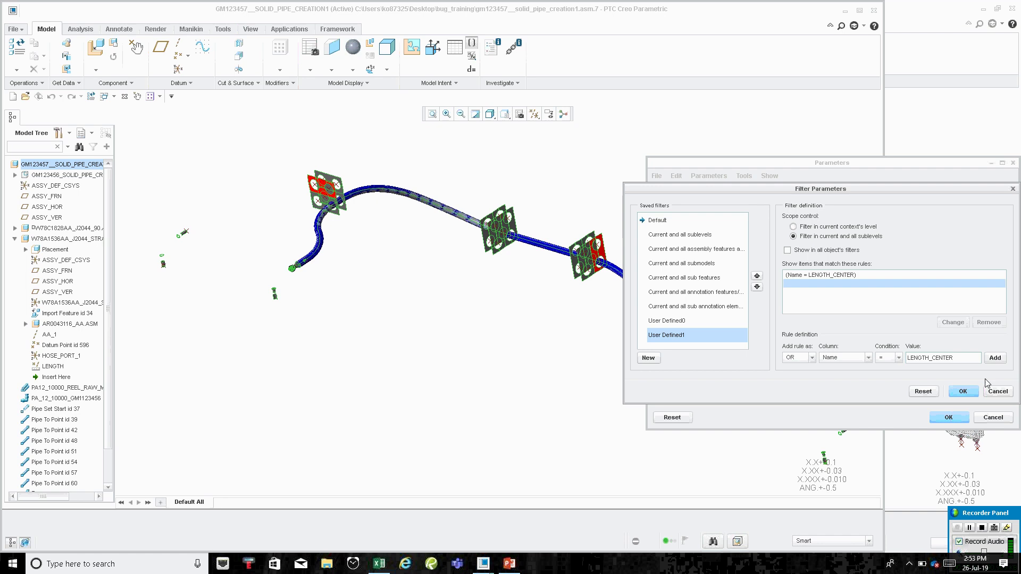
click(963, 391)
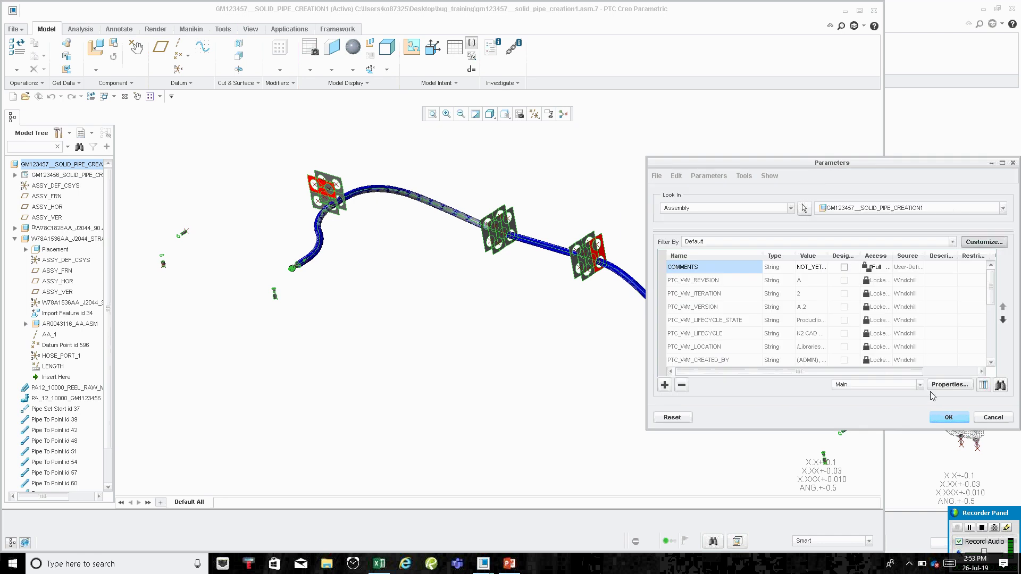
Apply the User Defined1 filter and select the first LENGTH_CENTER value, 18
click(706, 243)
scroll(726, 296, down, 1)
click(726, 295)
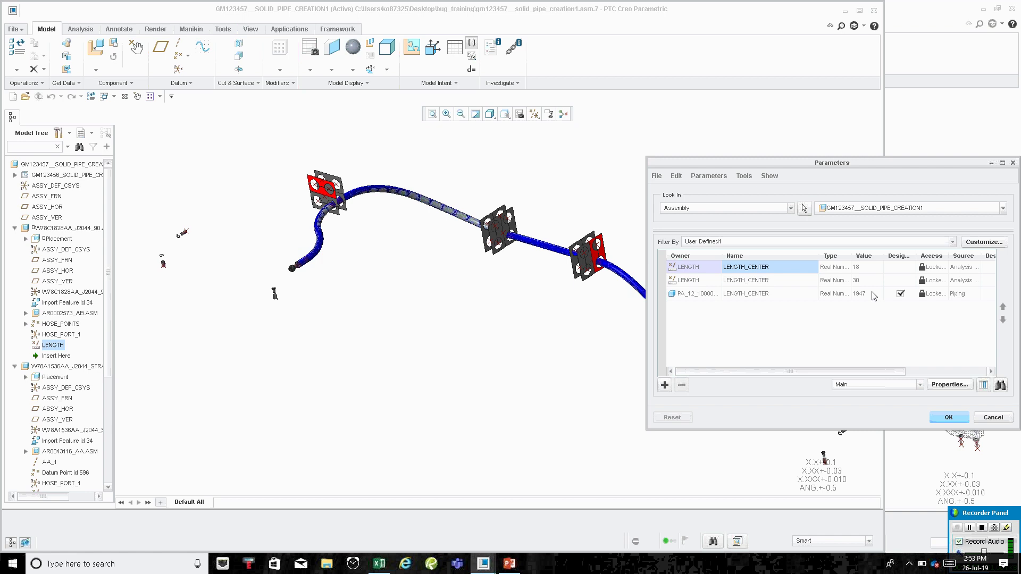
click(863, 267)
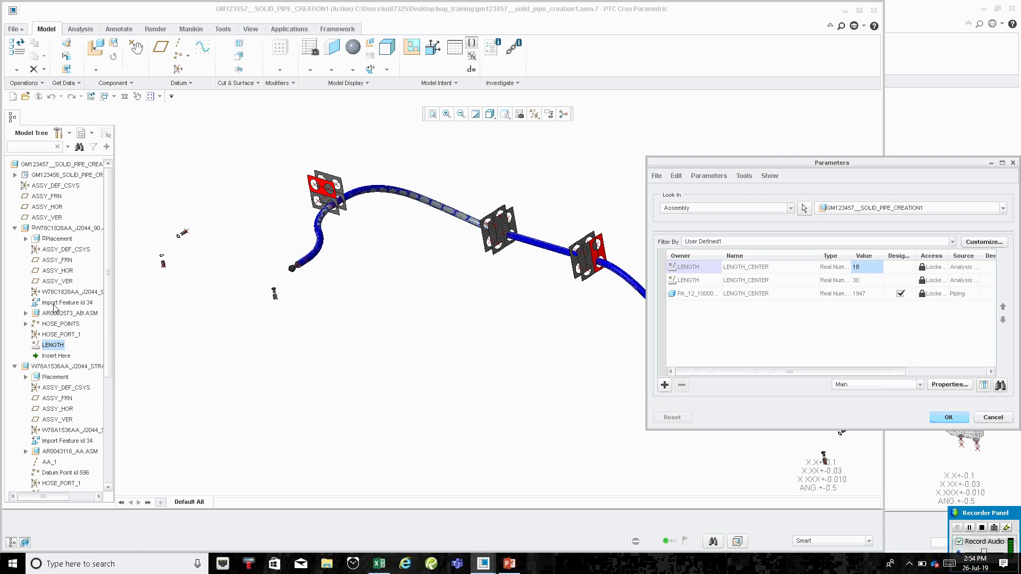
Select the elbow fitting, zoom to it, and pick the second LENGTH_CENTER value, 30
click(61, 228)
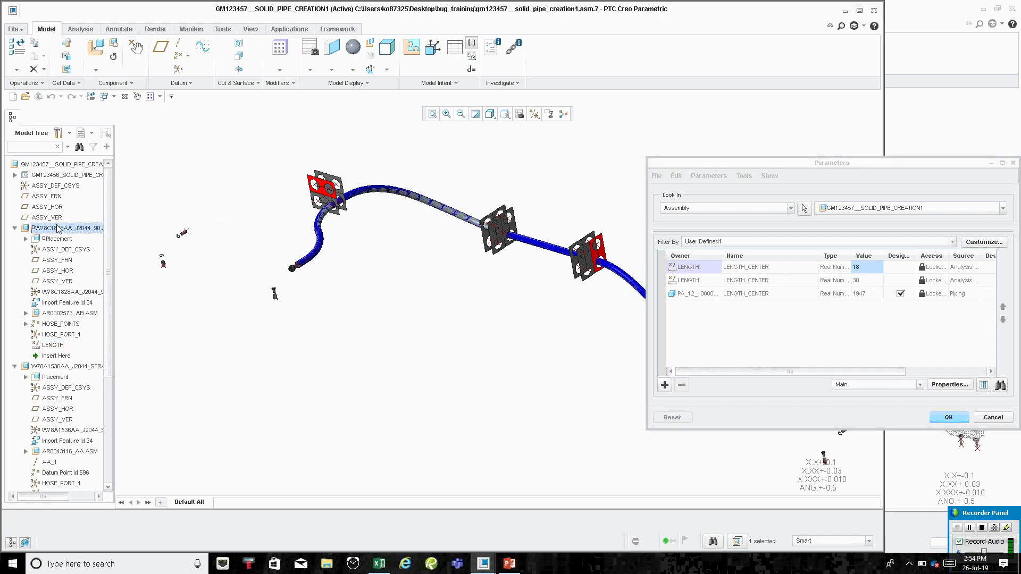
ctrl+alt+drag(442, 252, 233, 202)
scroll(529, 319, up, 5)
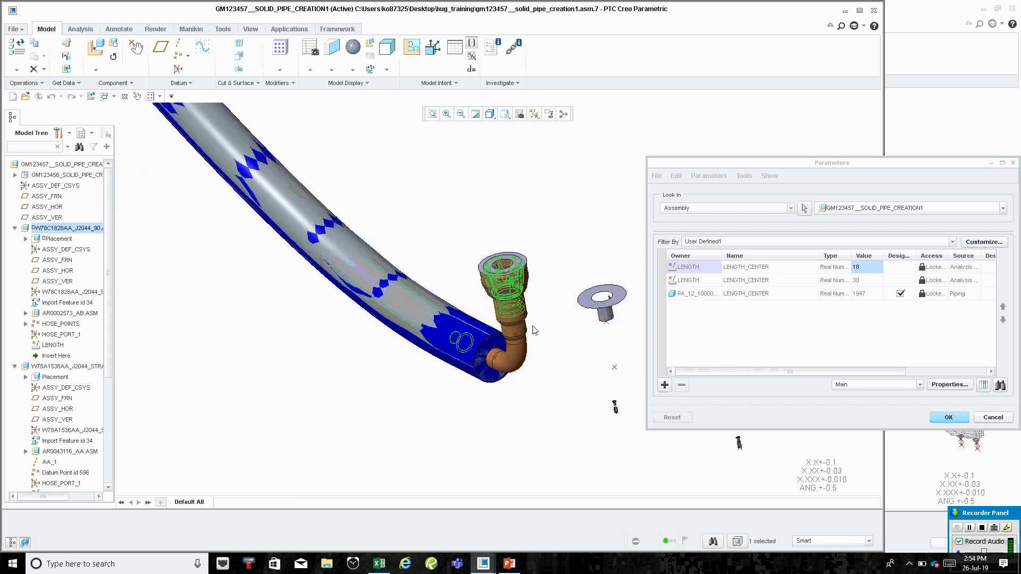
scroll(569, 370, up, 3)
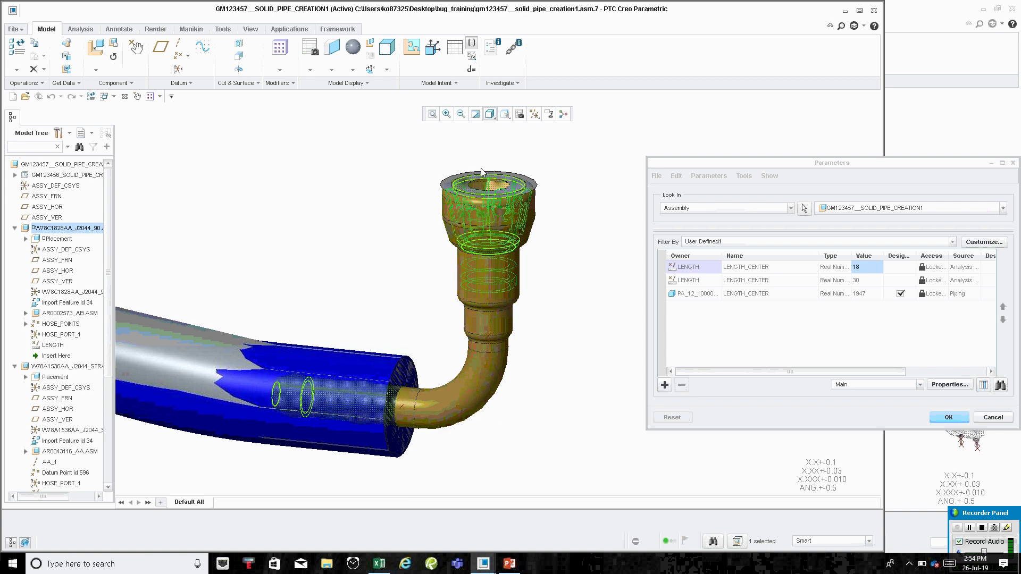
scroll(557, 336, down, 5)
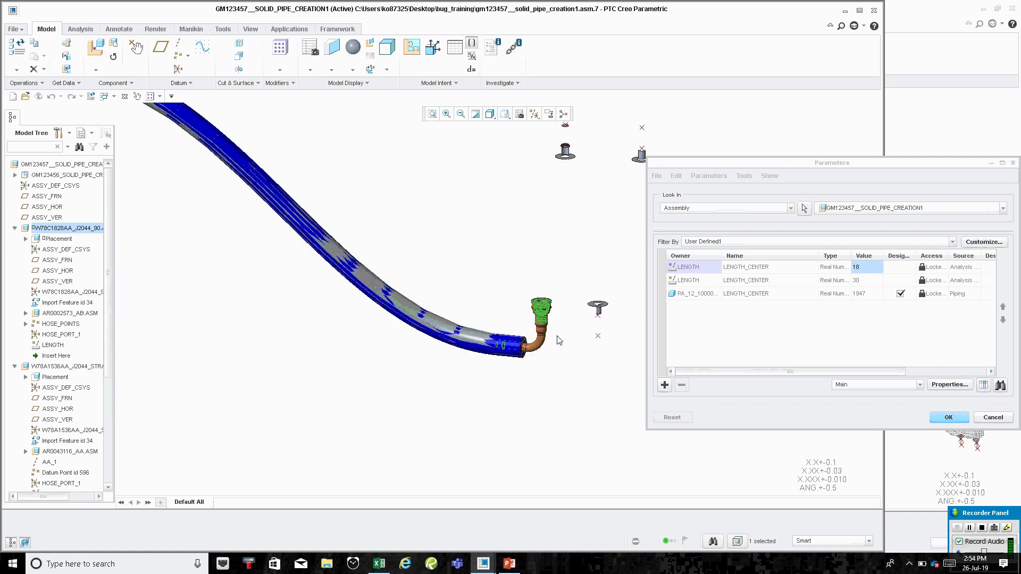
scroll(558, 339, down, 3)
click(865, 280)
scroll(526, 348, down, 5)
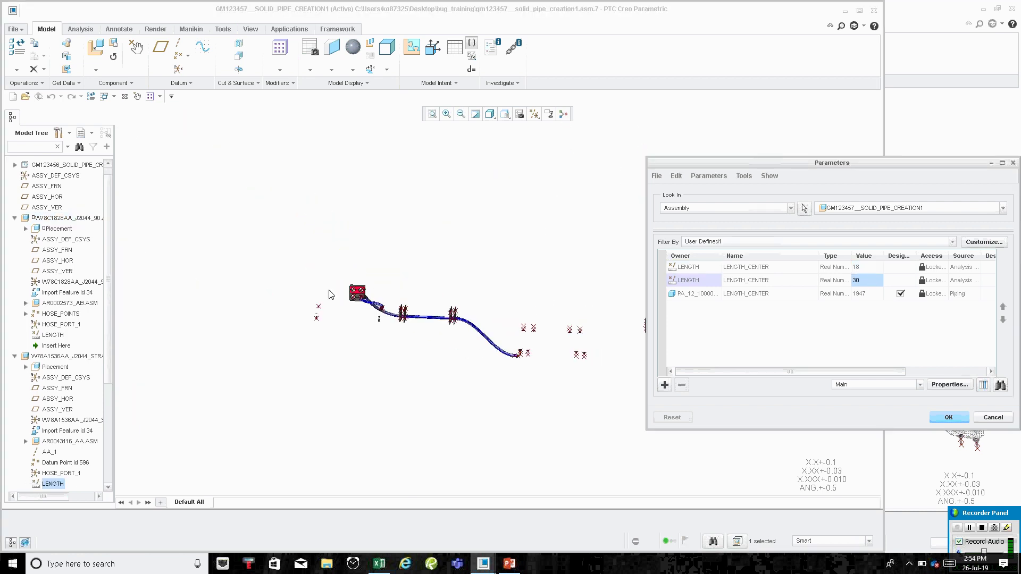
scroll(376, 314, up, 8)
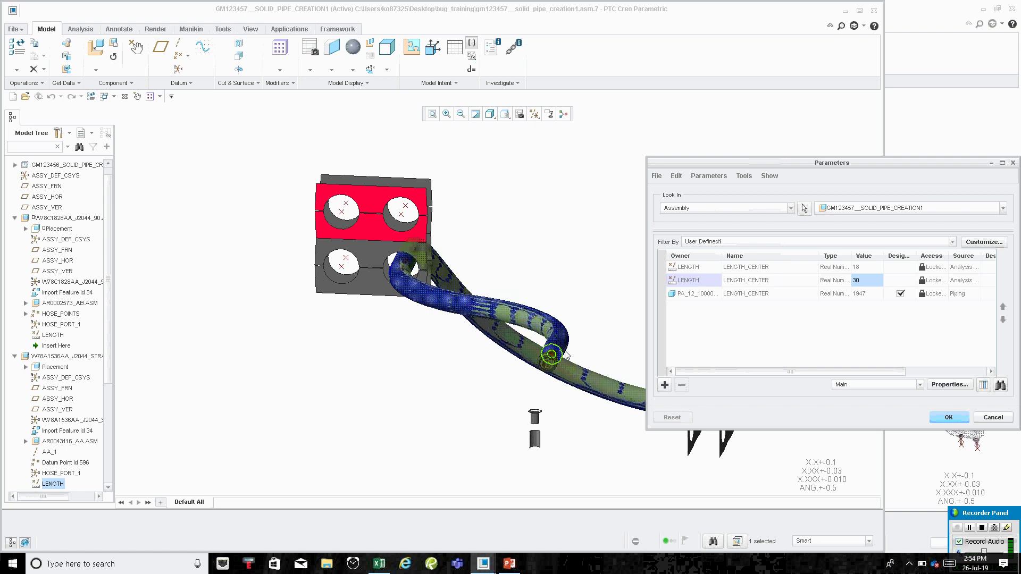
scroll(535, 360, up, 5)
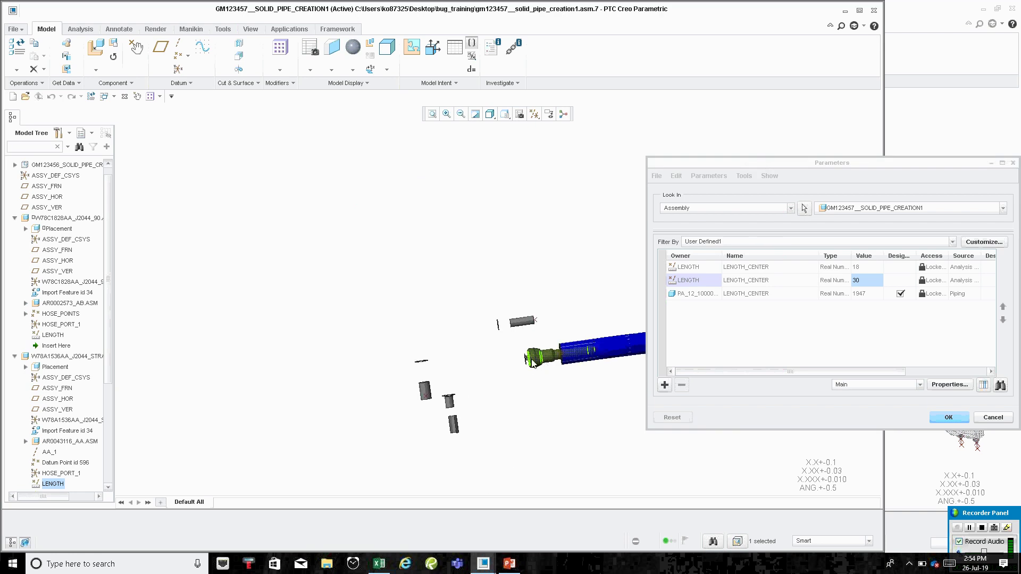
scroll(608, 319, down, 8)
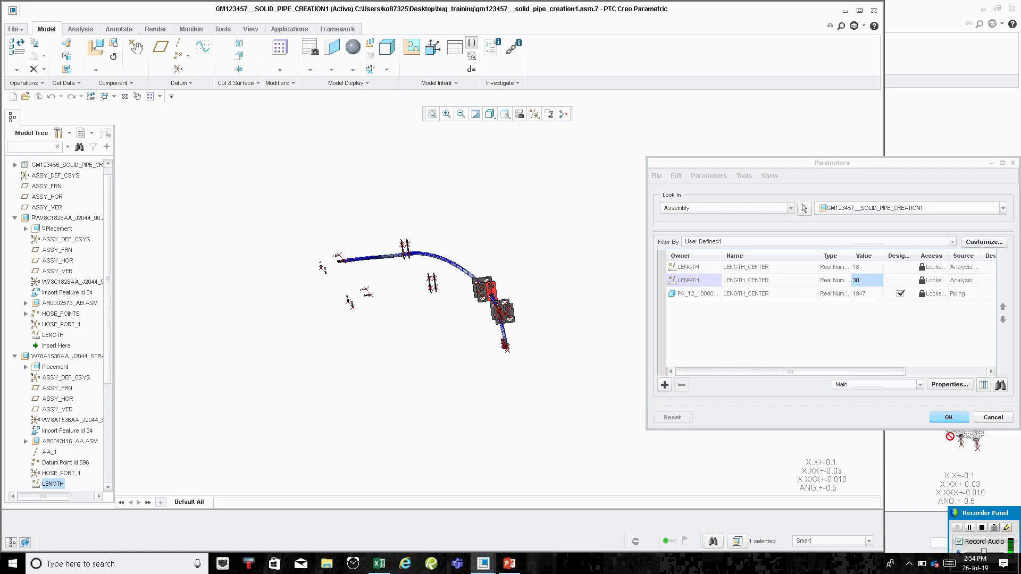
Close the parameters list and replace the existing relation line with LENGTH
click(948, 417)
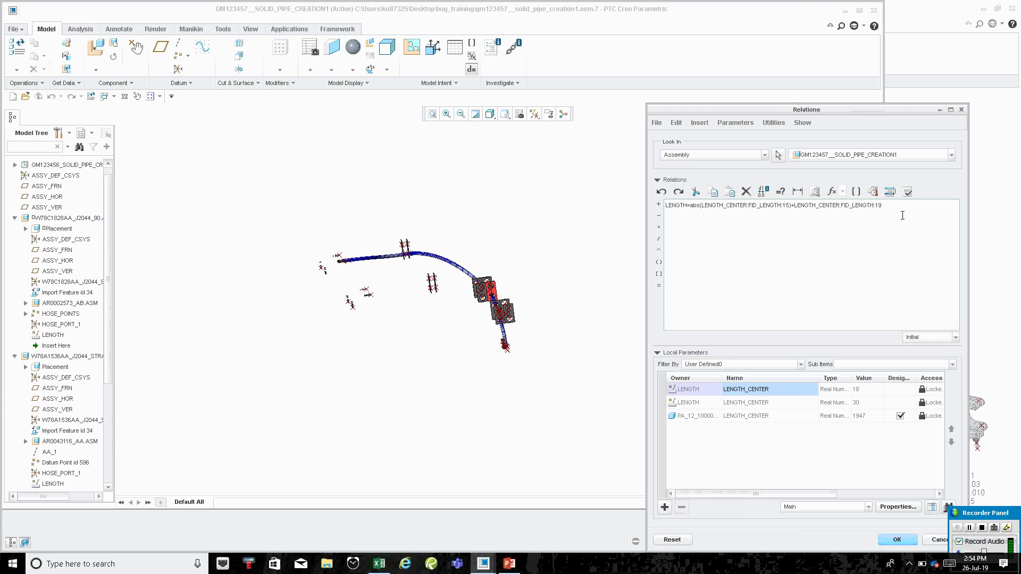
key(ctrl+a)
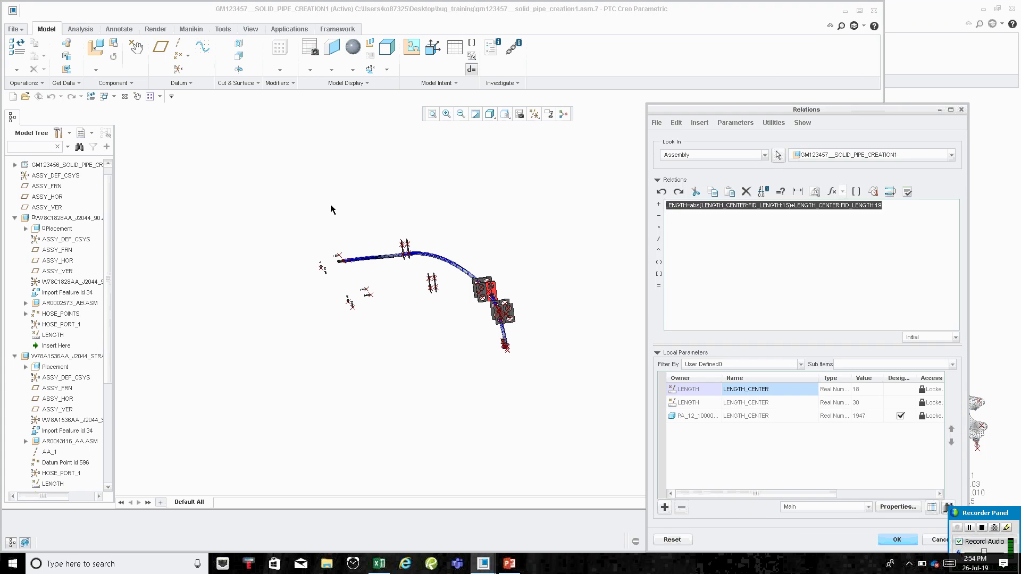
text(LENGTH=)
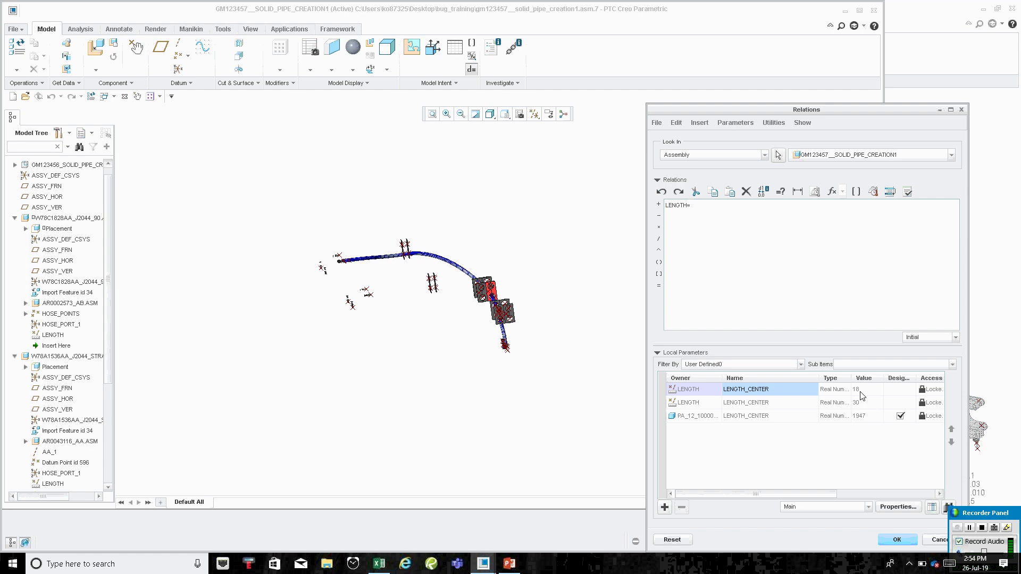
Insert the three LENGTH_CENTER parameters joined by '+' and verify the relation
right_click(861, 395)
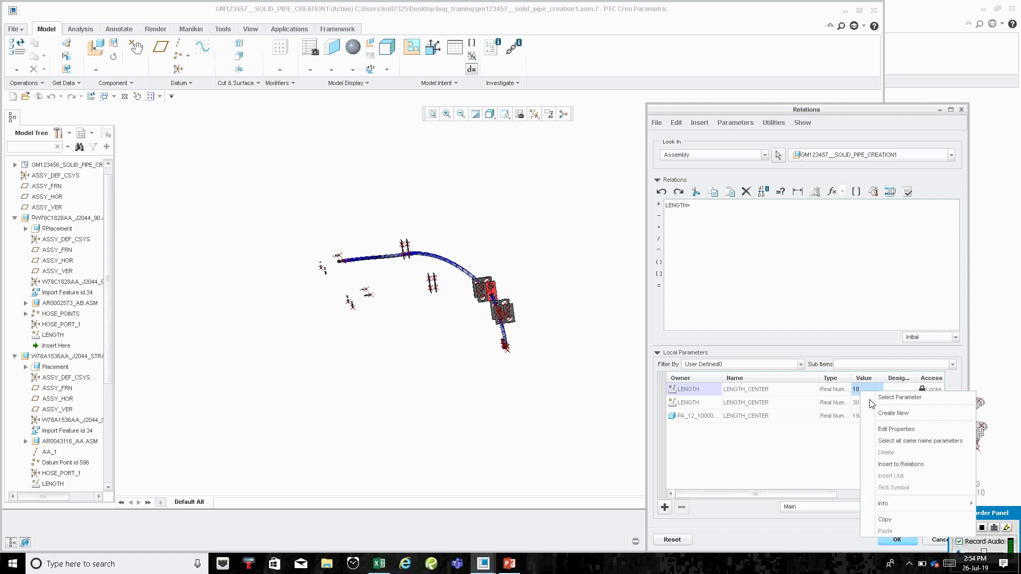
click(900, 464)
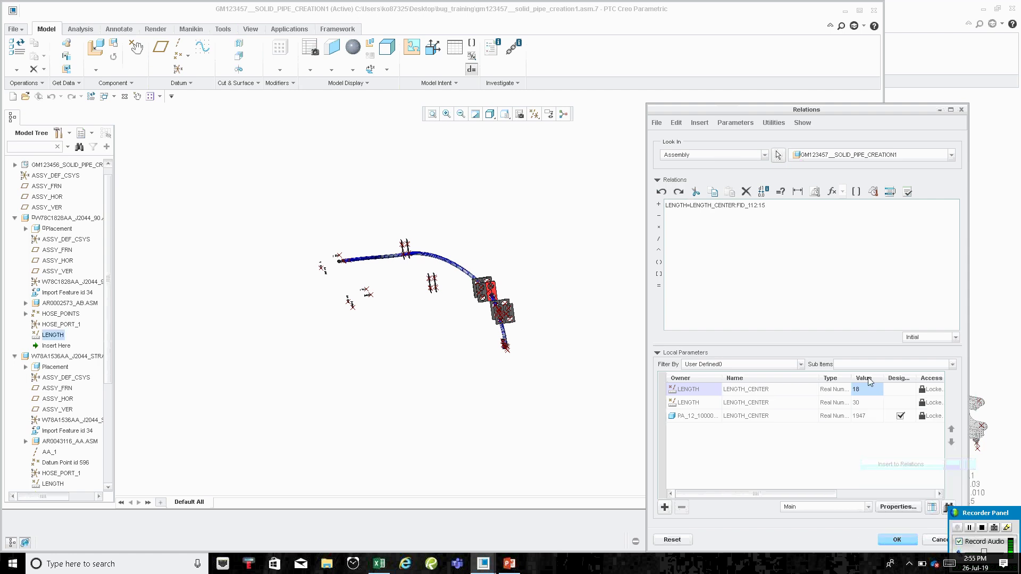
text(+)
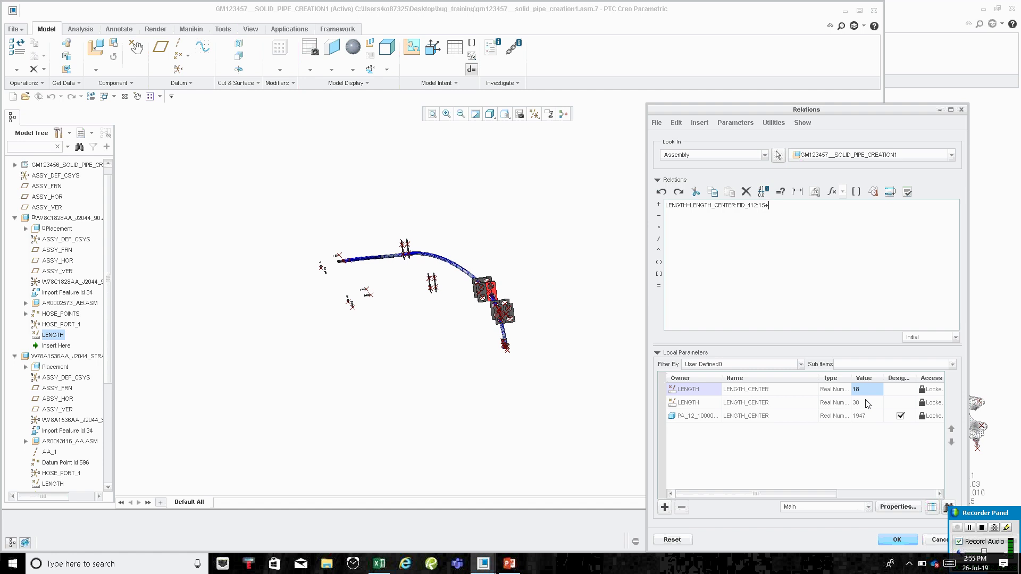
right_click(866, 403)
click(902, 474)
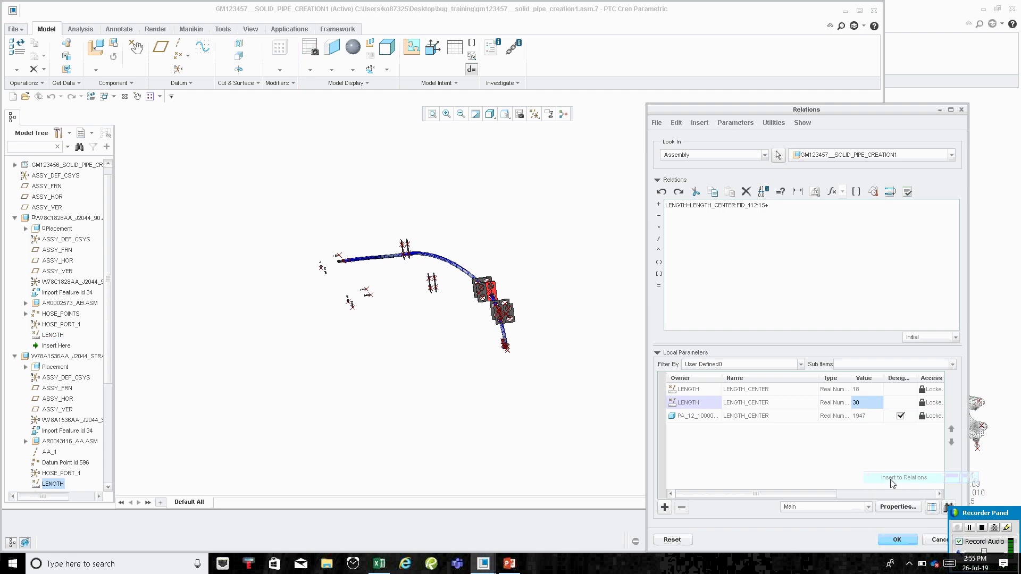
text(+)
right_click(879, 416)
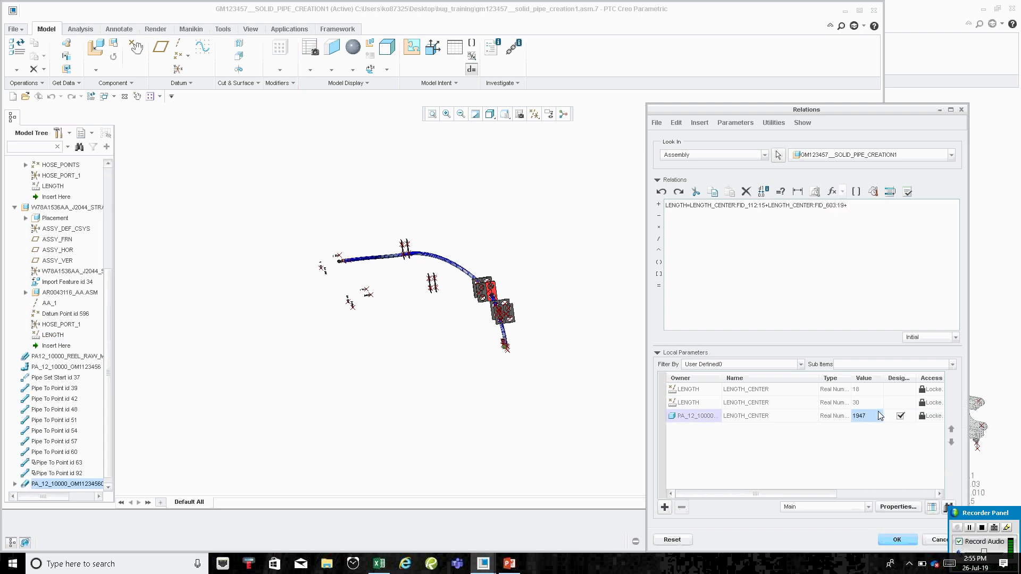
click(929, 327)
click(913, 192)
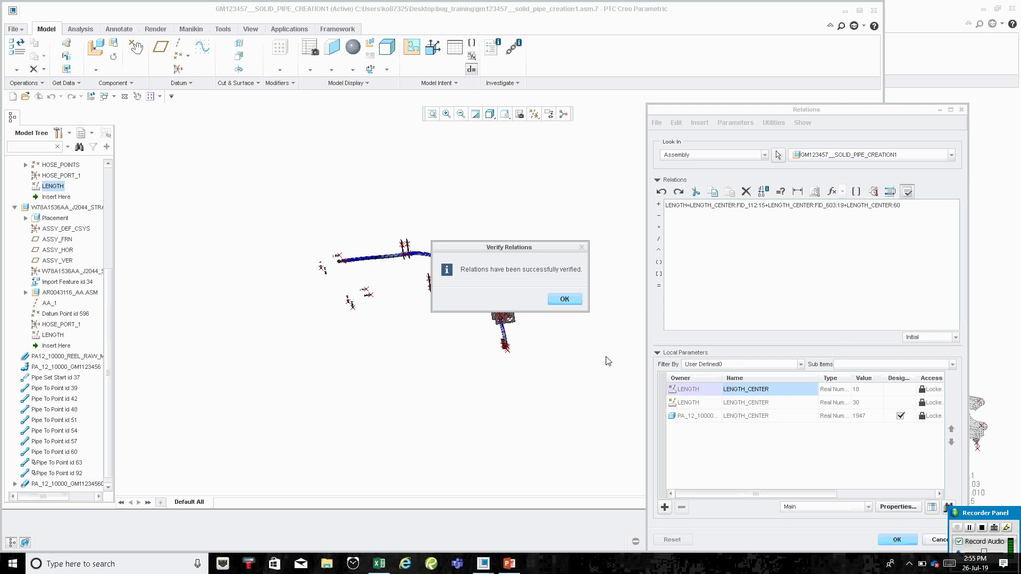
click(582, 305)
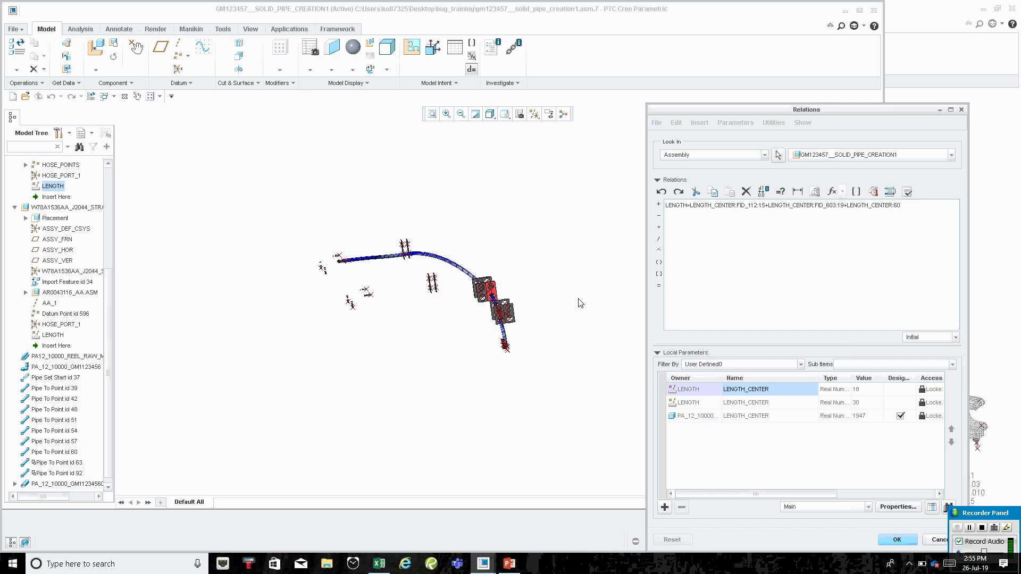
Set the Local Parameters filter to Default and check that LENGTH reads 1995
click(800, 365)
click(740, 369)
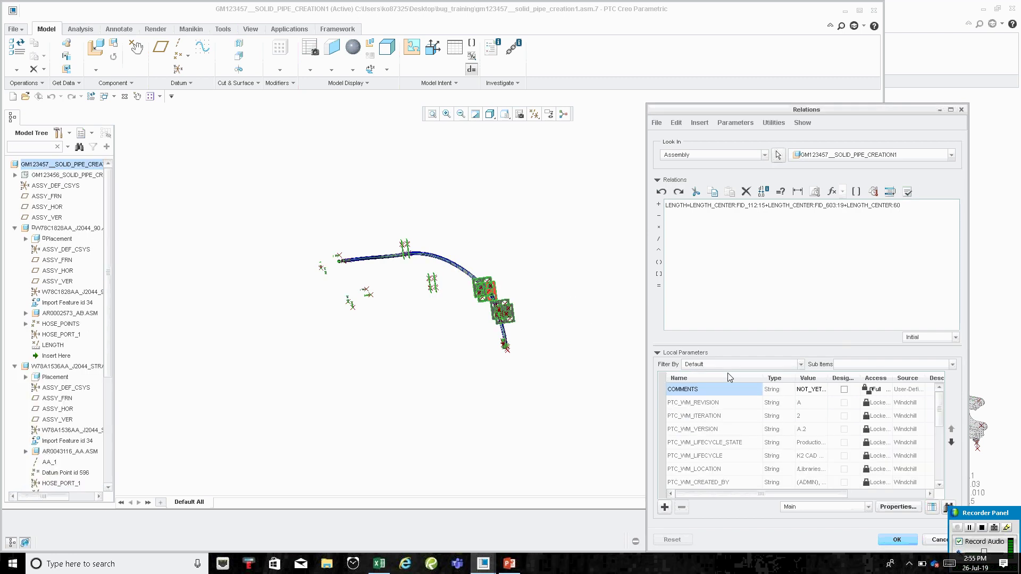
scroll(731, 420, down, 5)
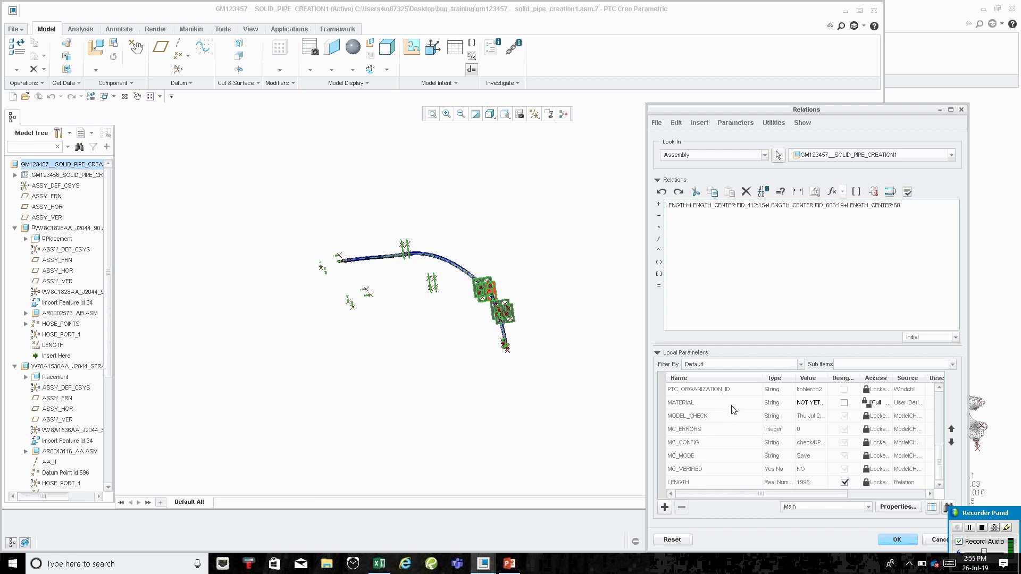
click(711, 482)
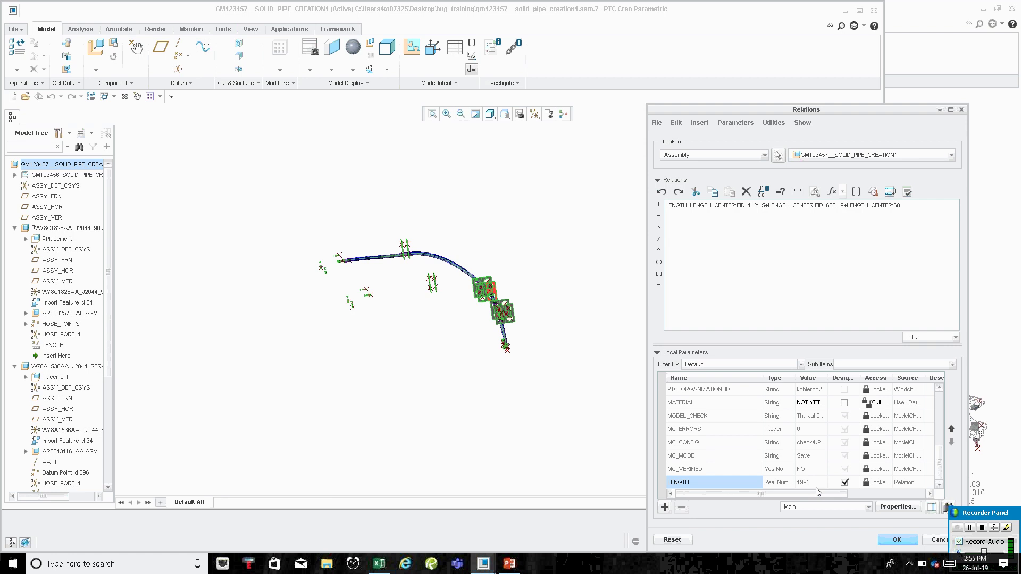
Accept the relations, close the sub-assembly window, and switch back to HOSE_DESIGN_SOLID_PIPES1.ASM
click(884, 539)
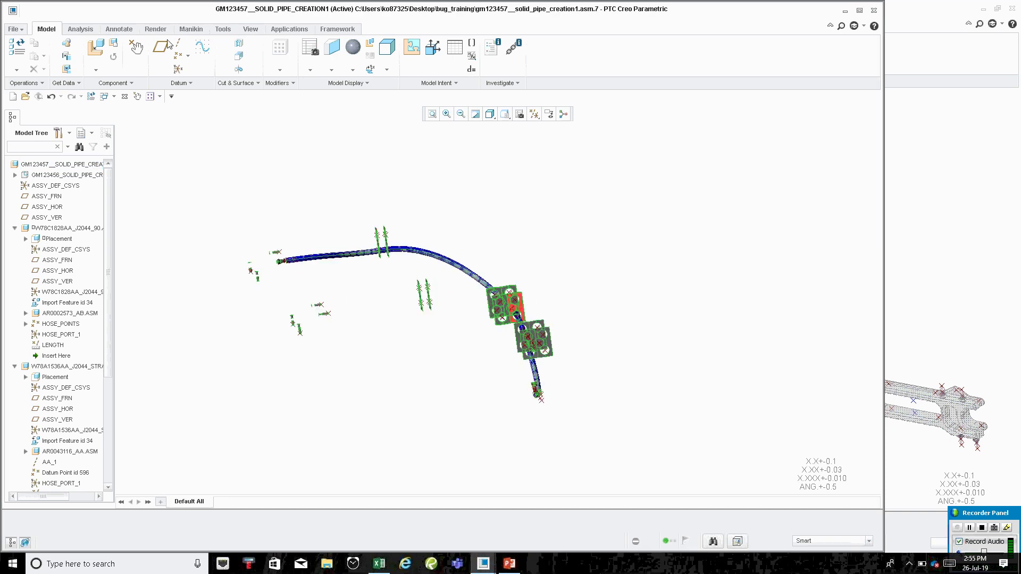
click(124, 96)
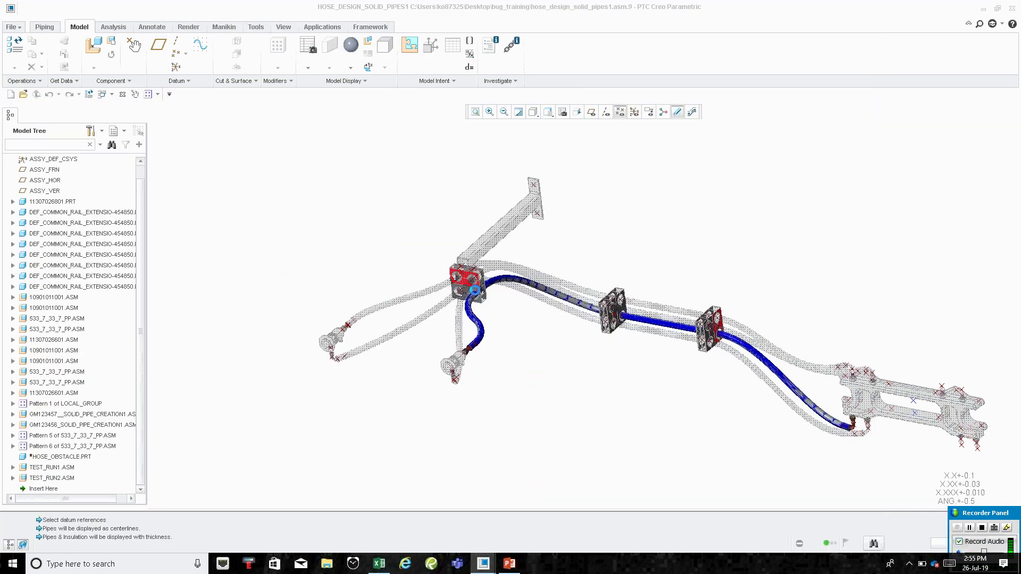
click(114, 96)
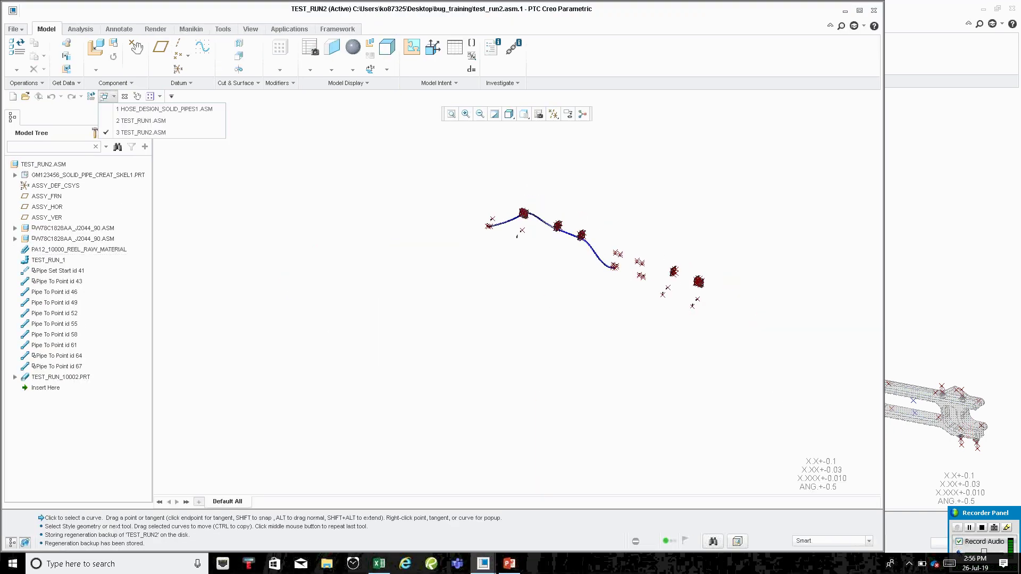
click(155, 109)
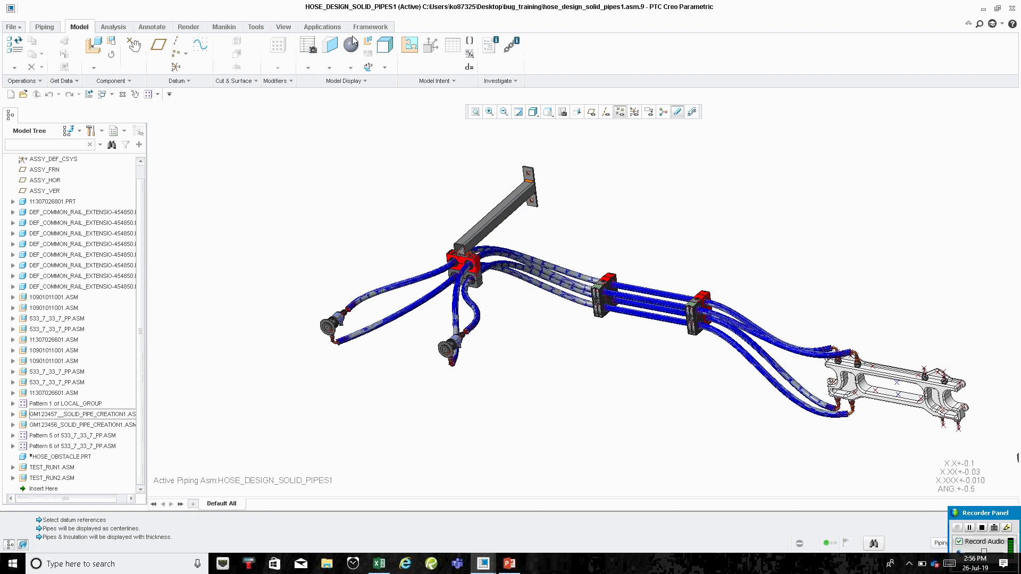
Enter the Piping application and display the middle hose's length dimension
click(326, 30)
click(61, 60)
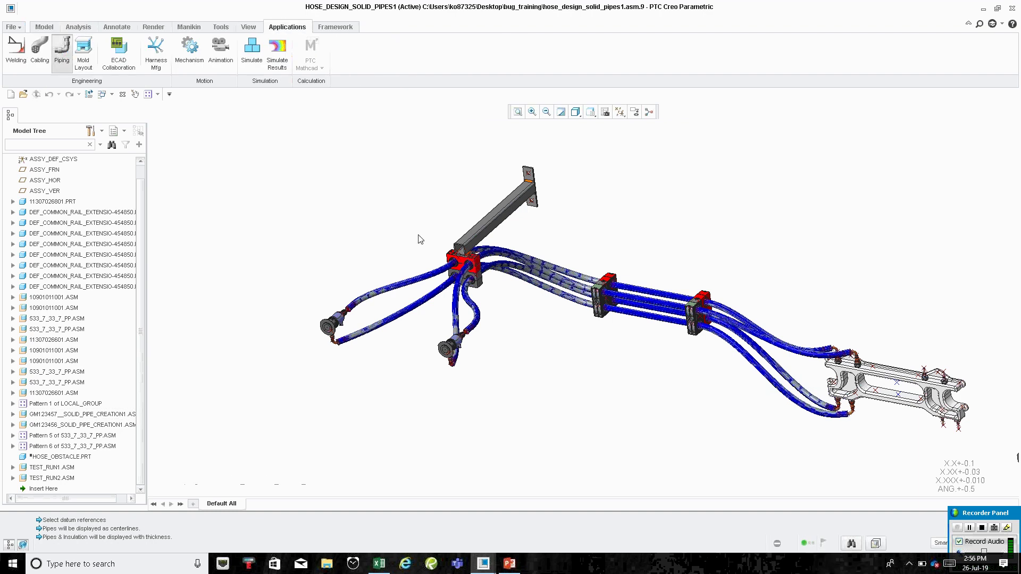
scroll(517, 257, up, 7)
middle_drag(585, 298, 624, 245)
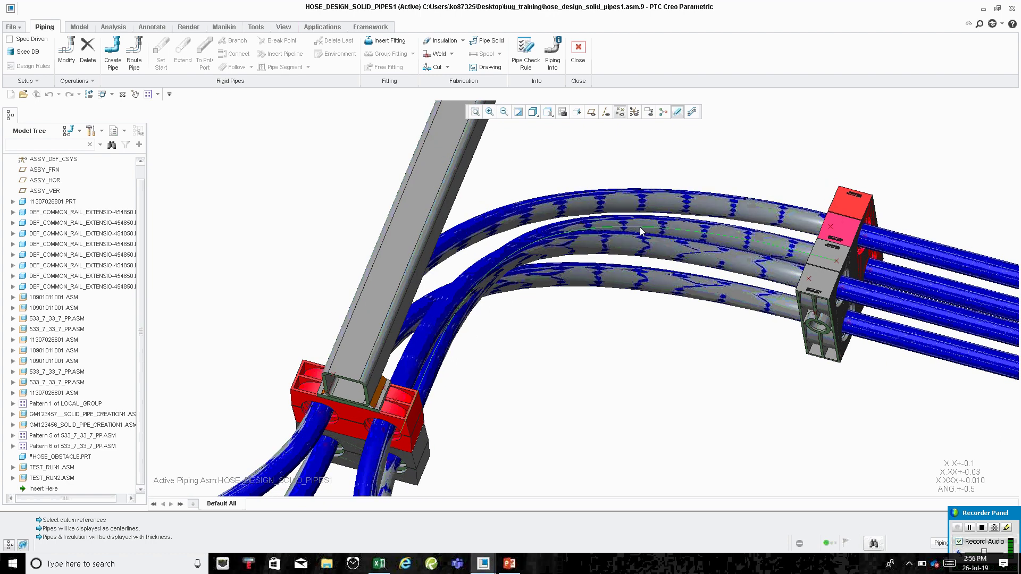
double_click(639, 227)
Change the 600-length hose segment's flex shape to Free Length in the active sub-assembly
click(67, 50)
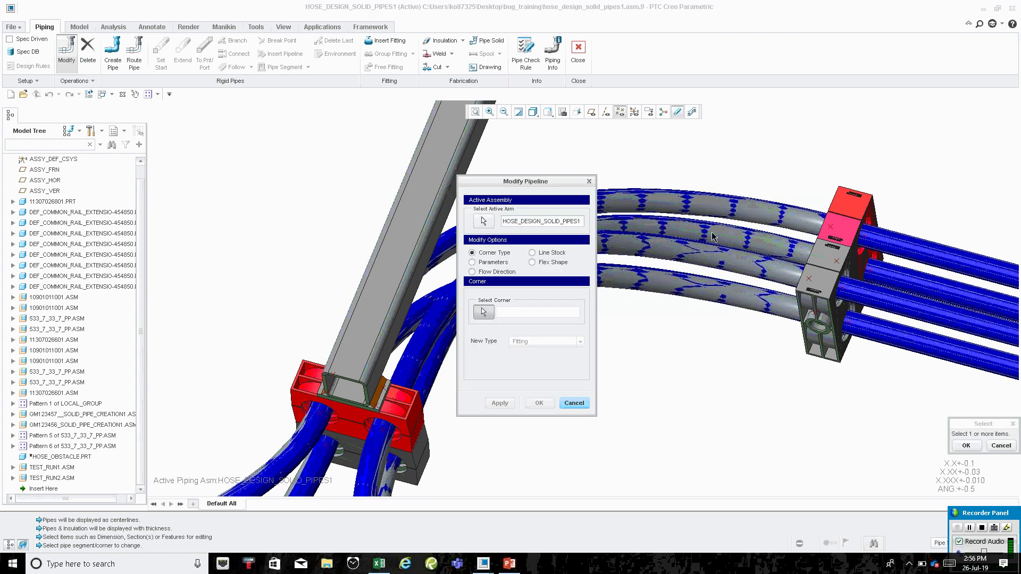
click(563, 264)
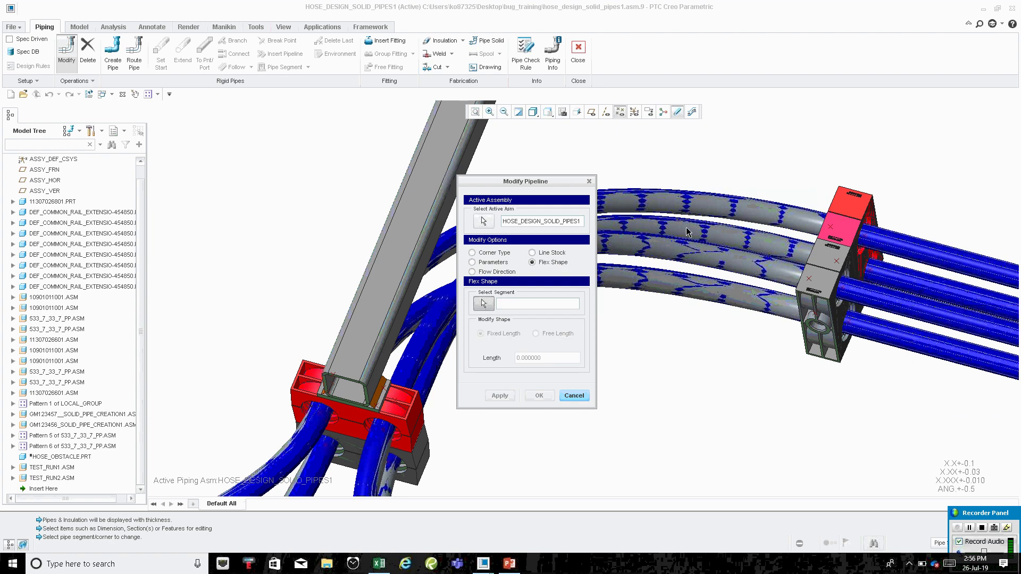
click(483, 303)
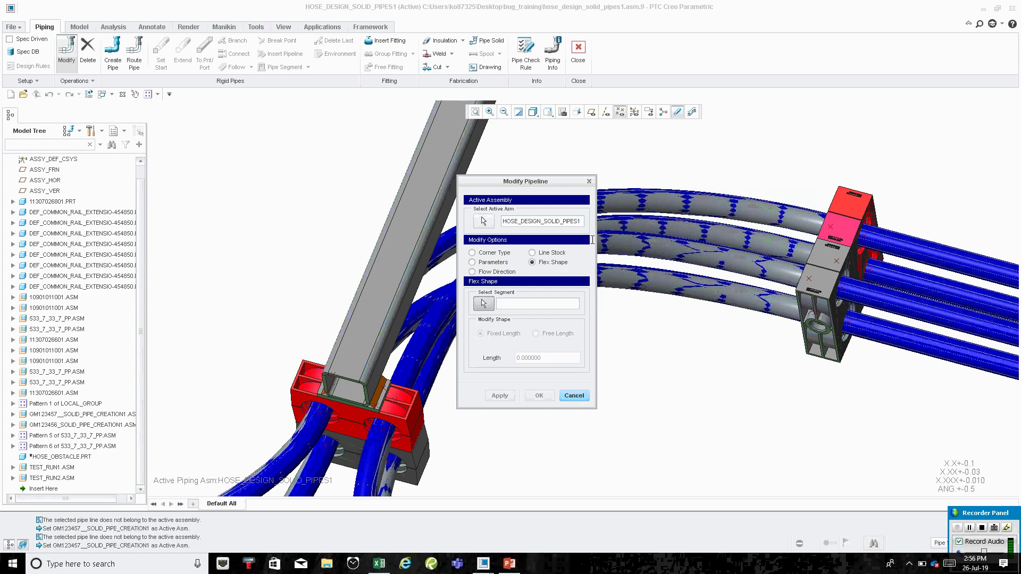
click(485, 222)
click(687, 234)
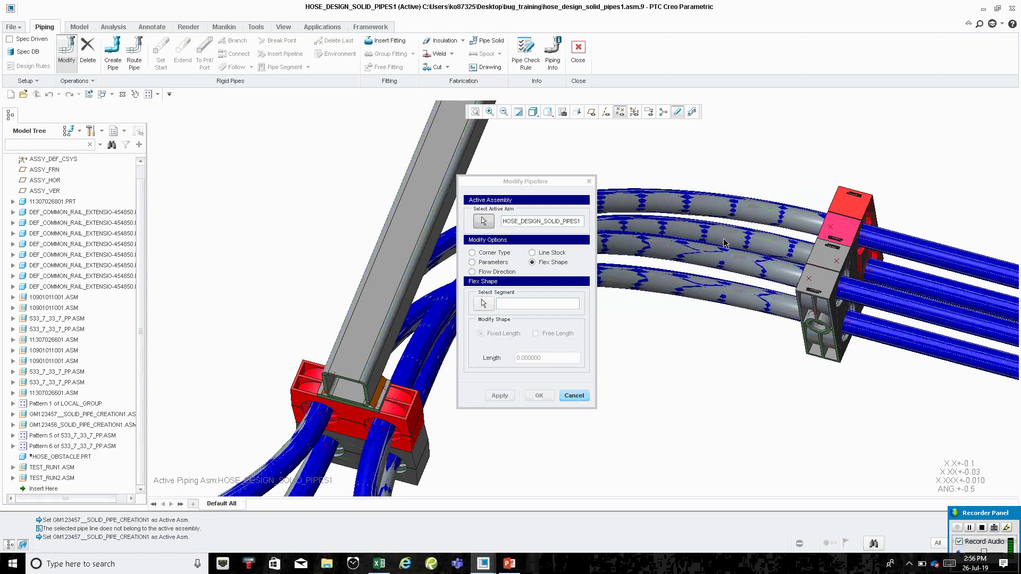
click(490, 306)
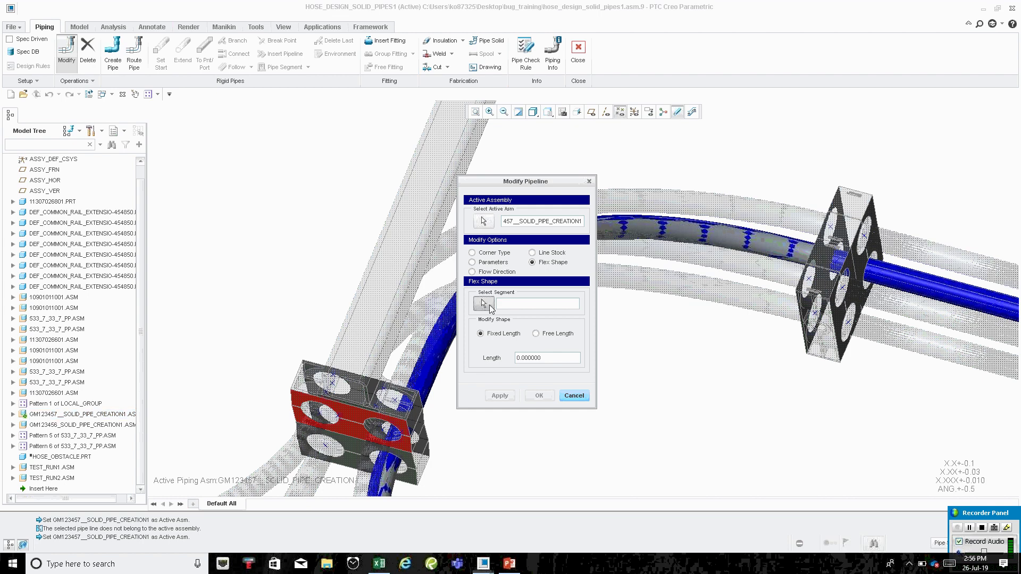
click(681, 234)
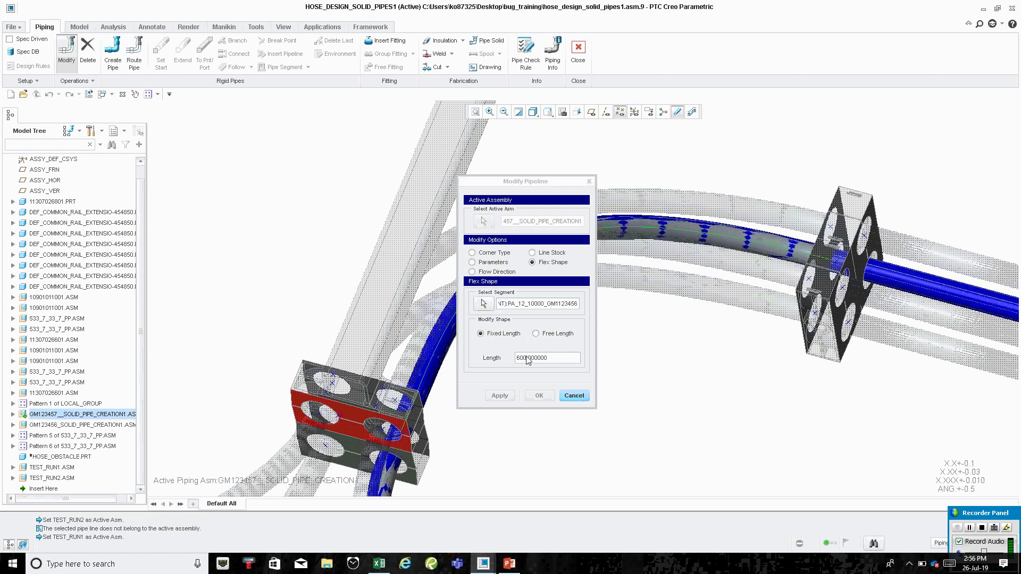
click(556, 336)
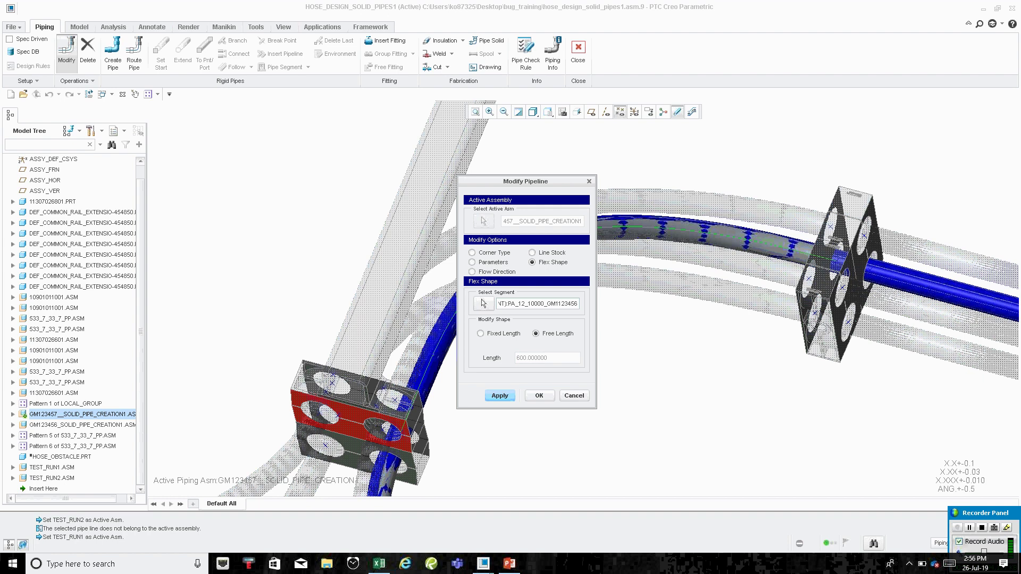
middle_click(683, 272)
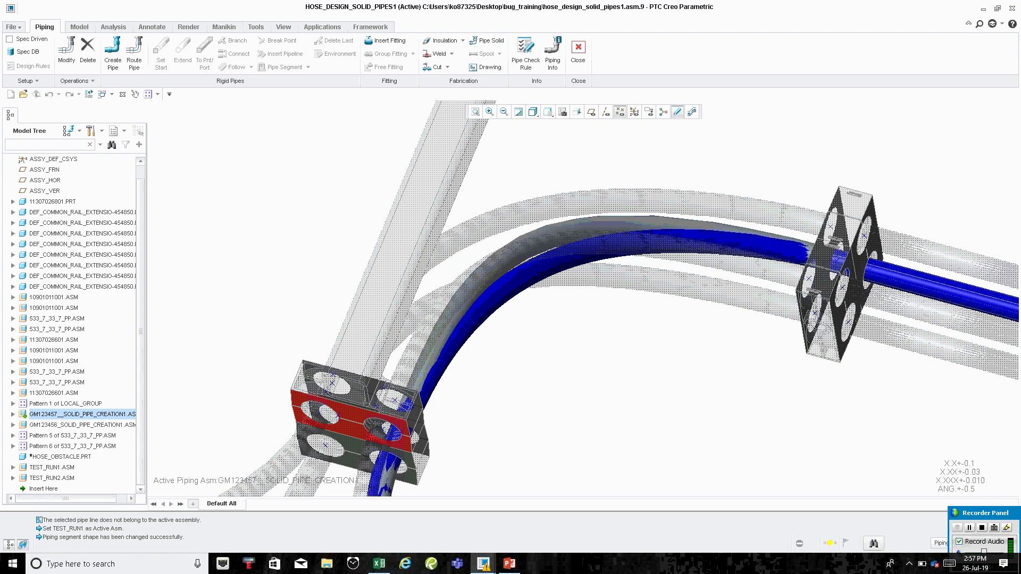
scroll(683, 273, up, 2)
scroll(502, 272, up, 3)
scroll(582, 223, down, 4)
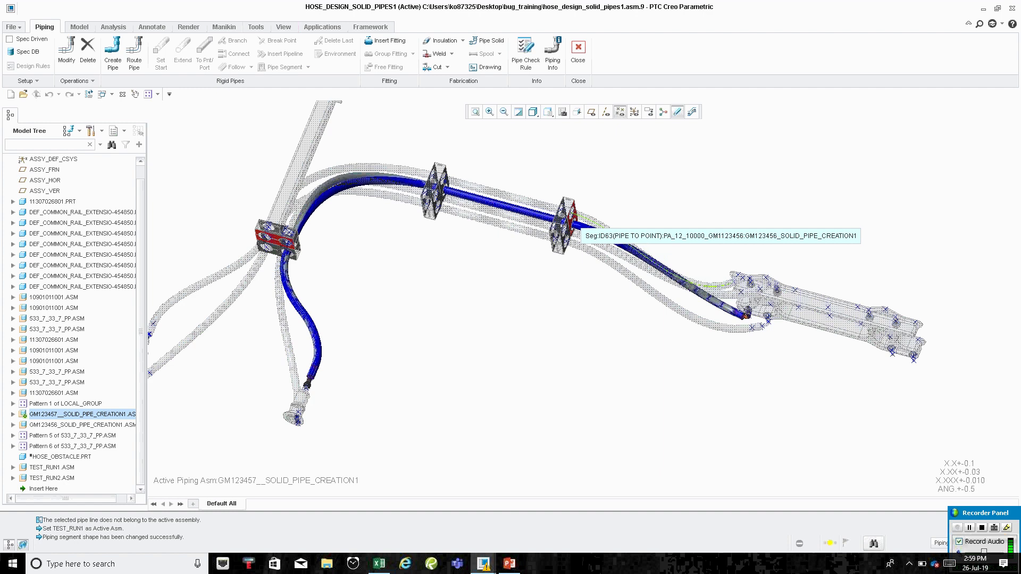
Close the Piping application, then zoom and rotate the assembly to review it
click(578, 53)
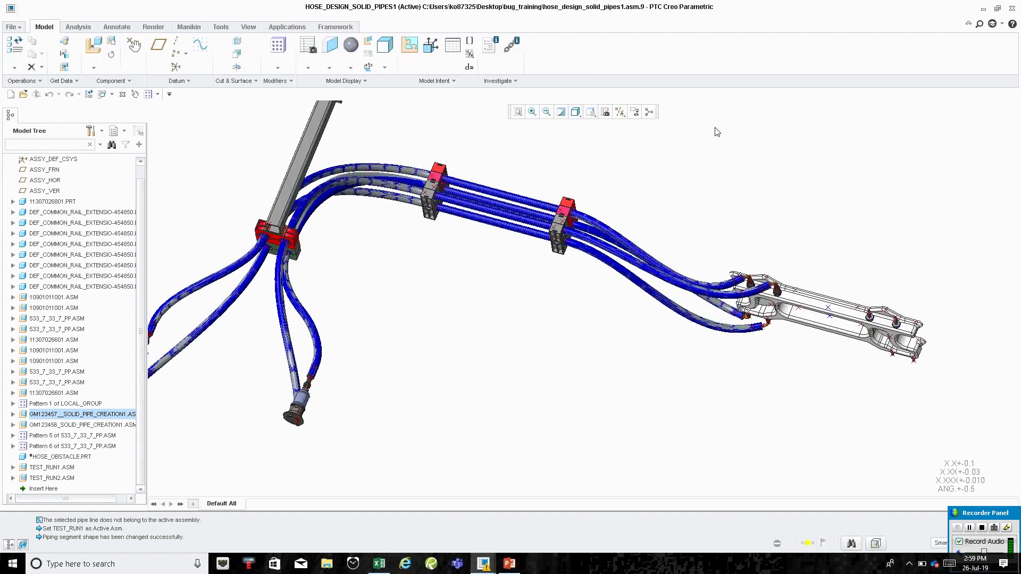
scroll(718, 164, down, 3)
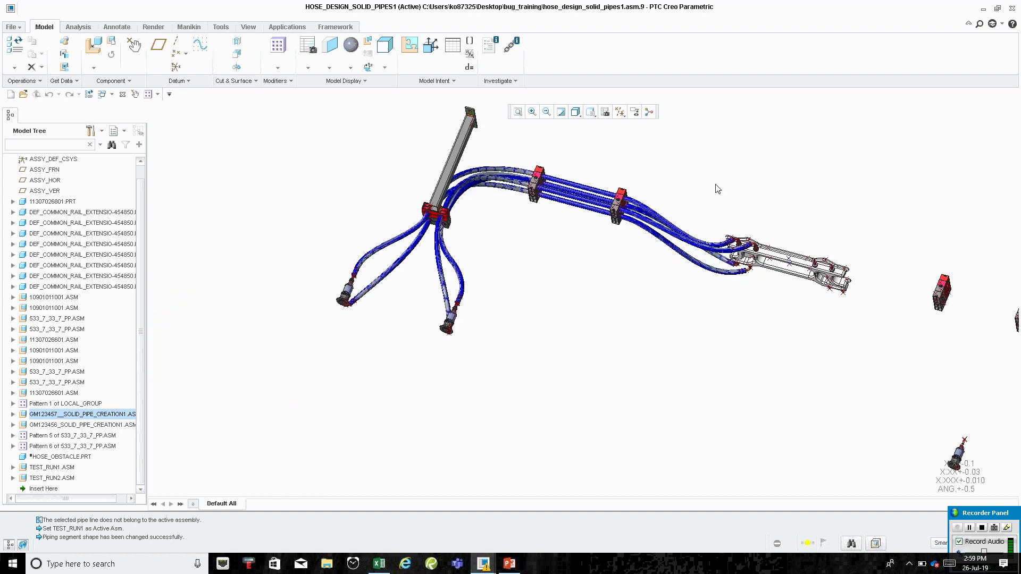
middle_drag(713, 187, 700, 186)
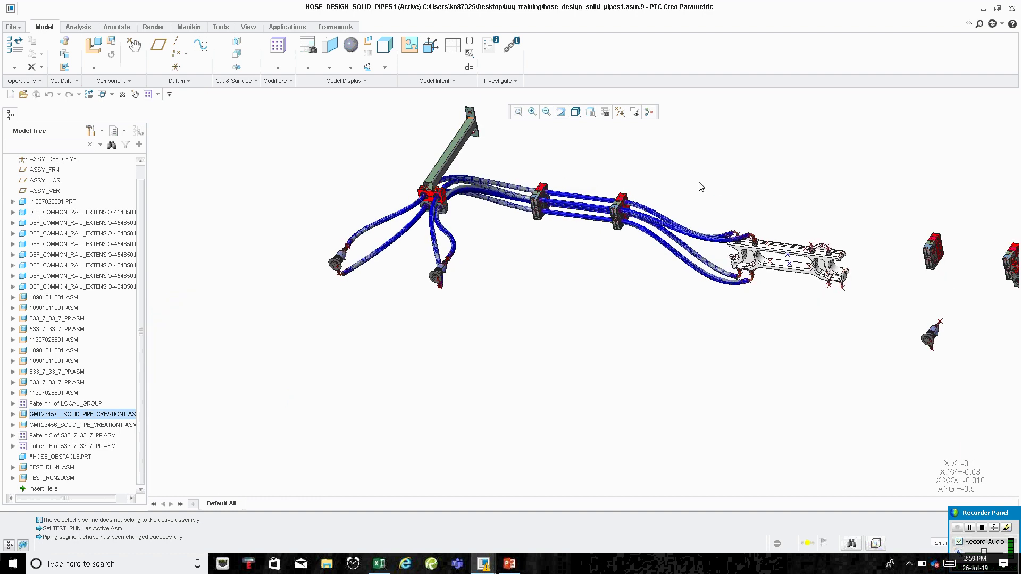